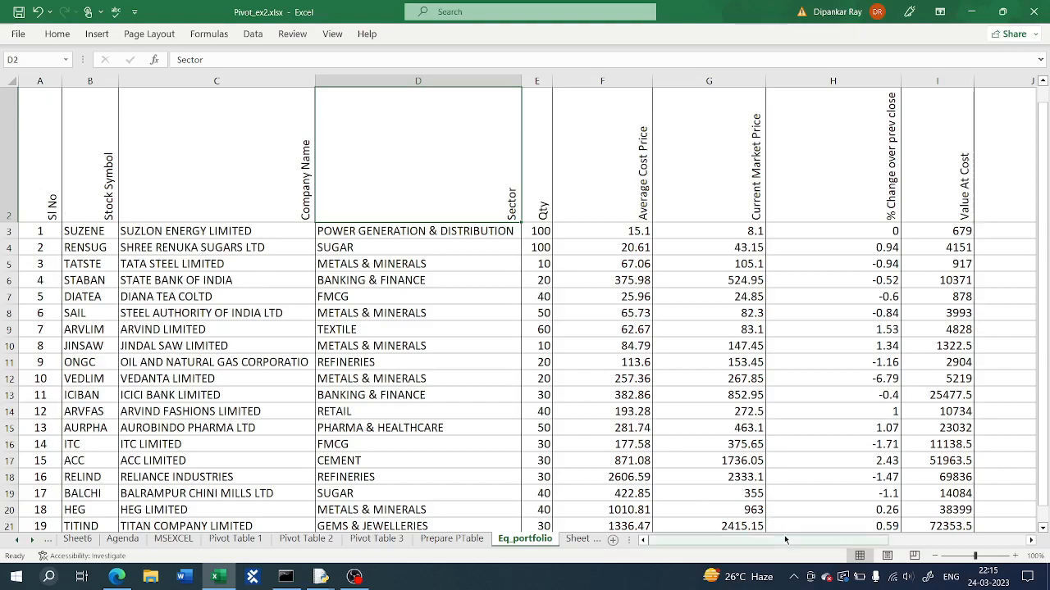
Step: Examine the portfolio data columns and rows on the Eq_portfolio sheet
{"action": "left_click_drag", "start_coordinate": [784, 541], "coordinate": [887, 540]}
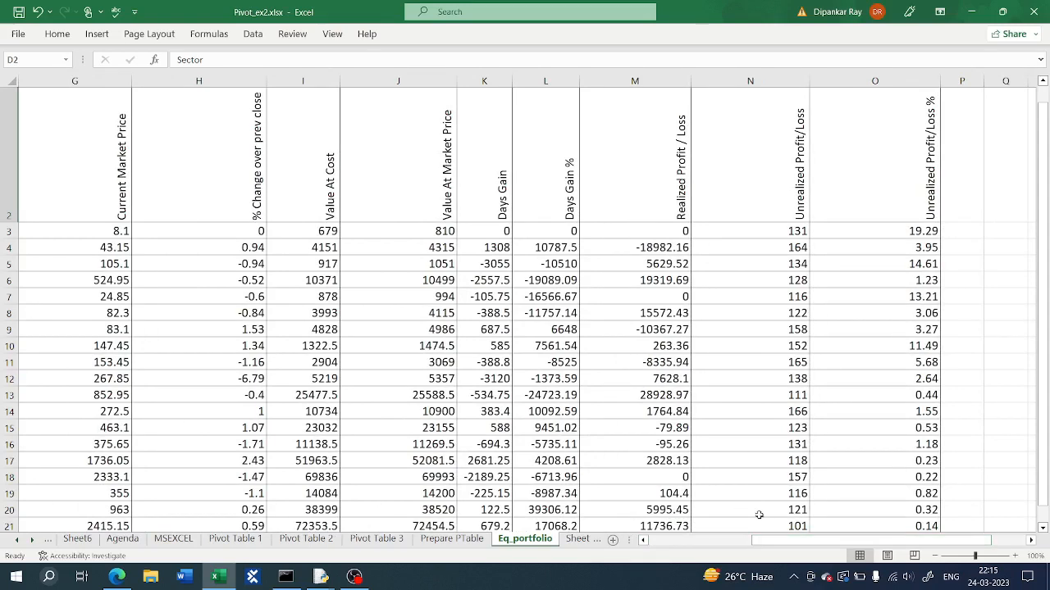
{"action": "mouse_move", "coordinate": [763, 539]}
{"action": "left_mouse_down"}
{"action": "mouse_move", "coordinate": [689, 541]}
{"action": "mouse_move", "coordinate": [782, 540]}
{"action": "left_mouse_up"}
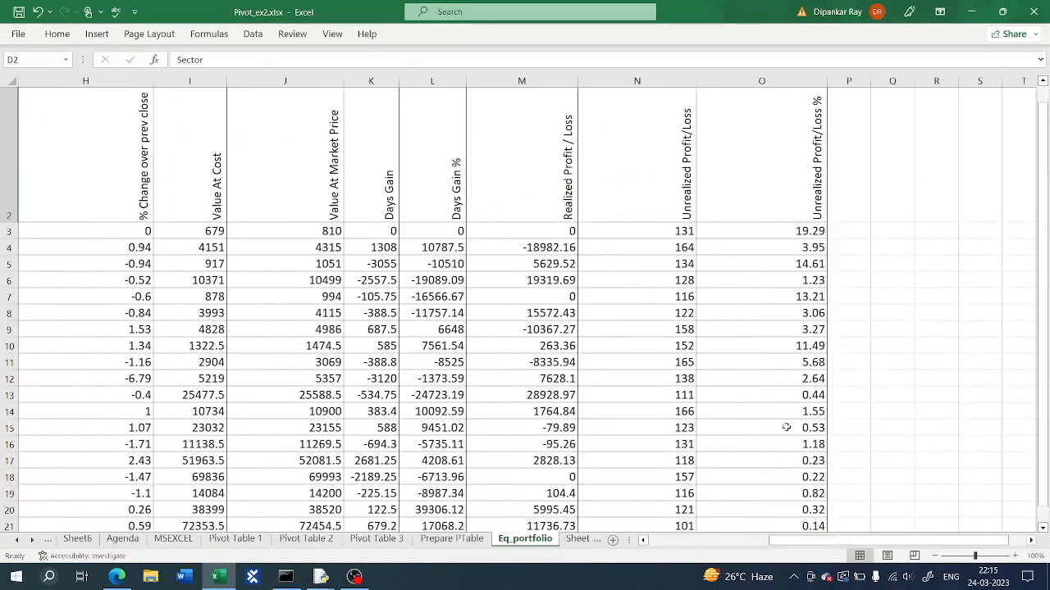
{"action": "scroll", "coordinate": [872, 323], "scroll_direction": "down", "scroll_amount": 2}
{"action": "scroll", "coordinate": [877, 351], "scroll_direction": "down", "scroll_amount": 2}
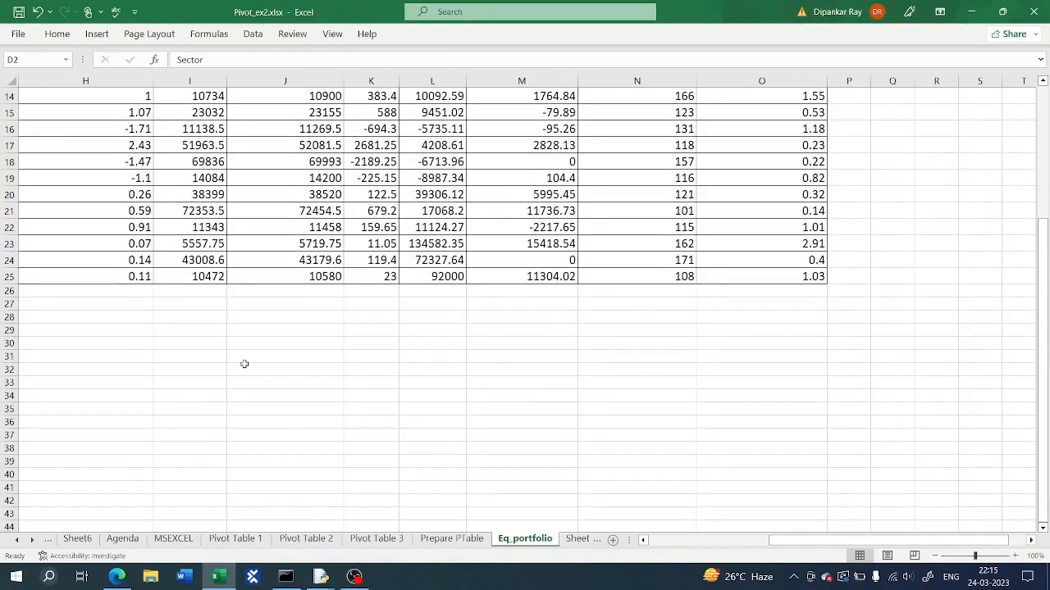
{"action": "left_click_drag", "start_coordinate": [790, 540], "coordinate": [668, 539]}
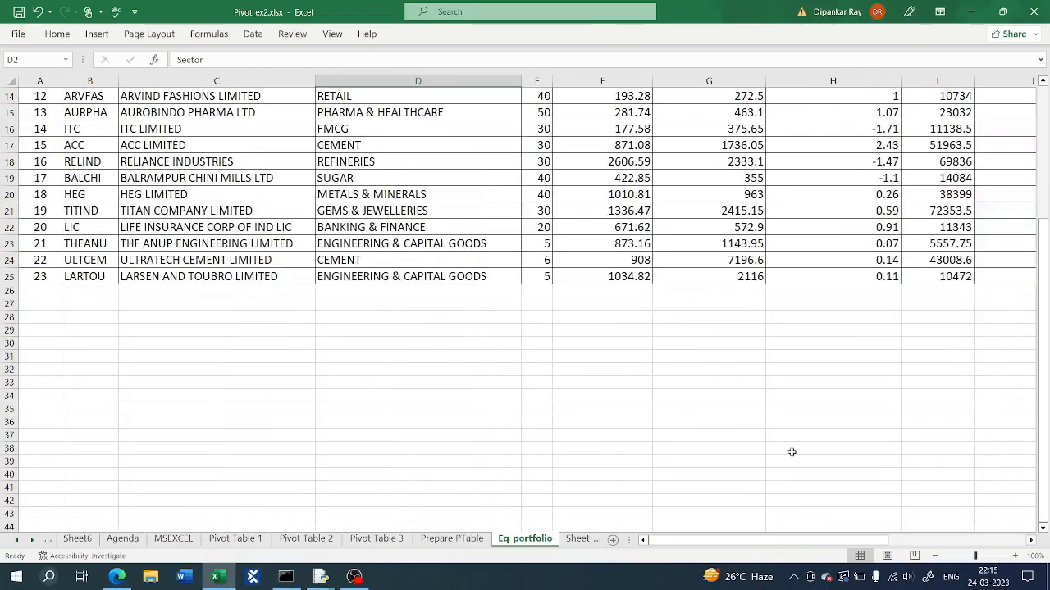
{"action": "scroll", "coordinate": [774, 475], "scroll_direction": "up", "scroll_amount": 4}
{"action": "scroll", "coordinate": [758, 474], "scroll_direction": "down", "scroll_amount": 2}
{"action": "scroll", "coordinate": [758, 473], "scroll_direction": "up", "scroll_amount": 3}
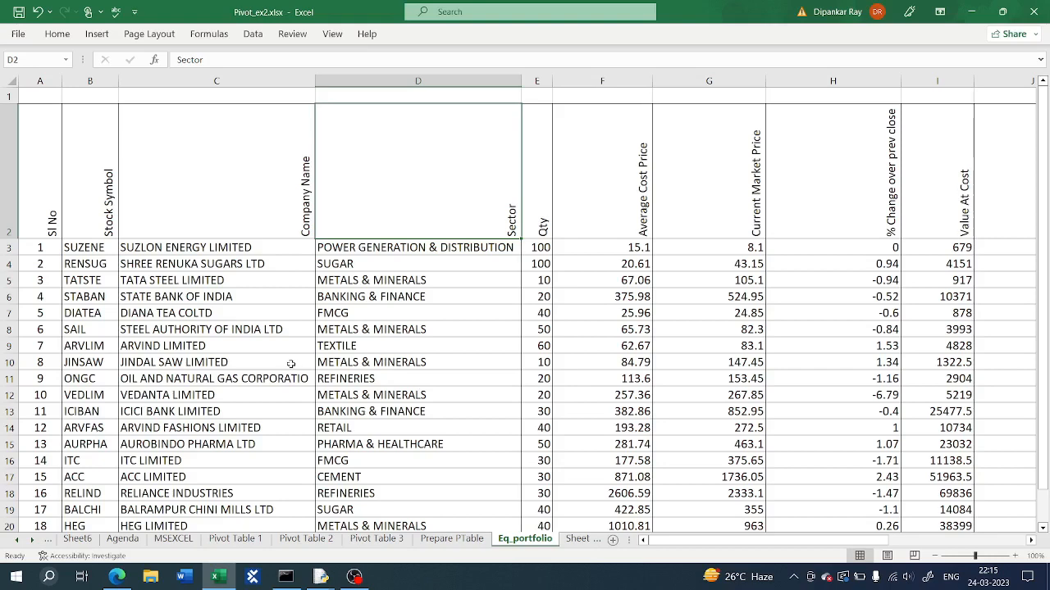
Step: Convert the portfolio data range $A$2:$O$25 into a table with headers
{"action": "left_click", "coordinate": [247, 213]}
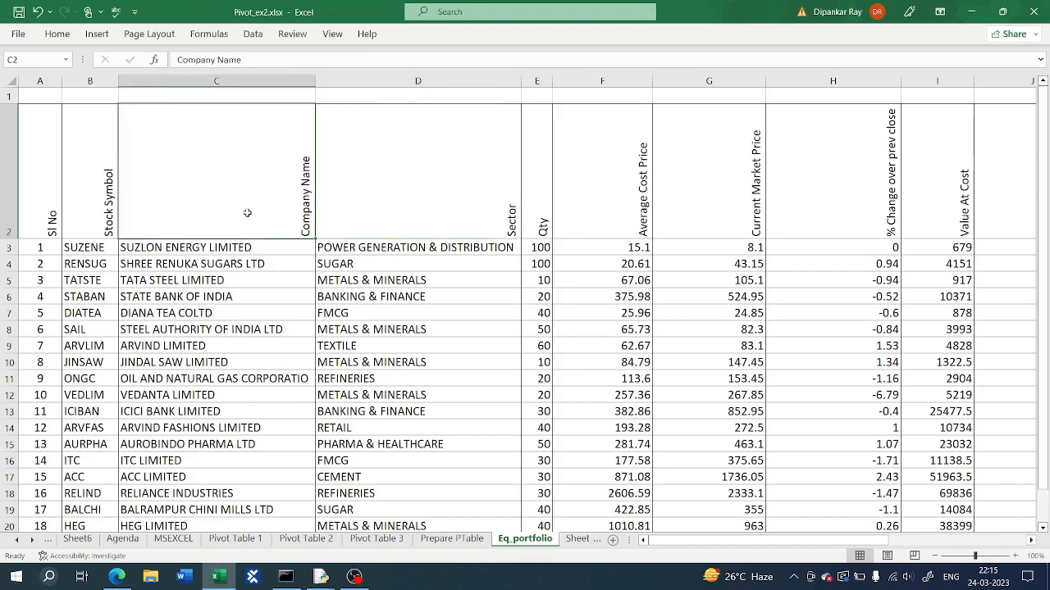
{"action": "left_click", "coordinate": [96, 35]}
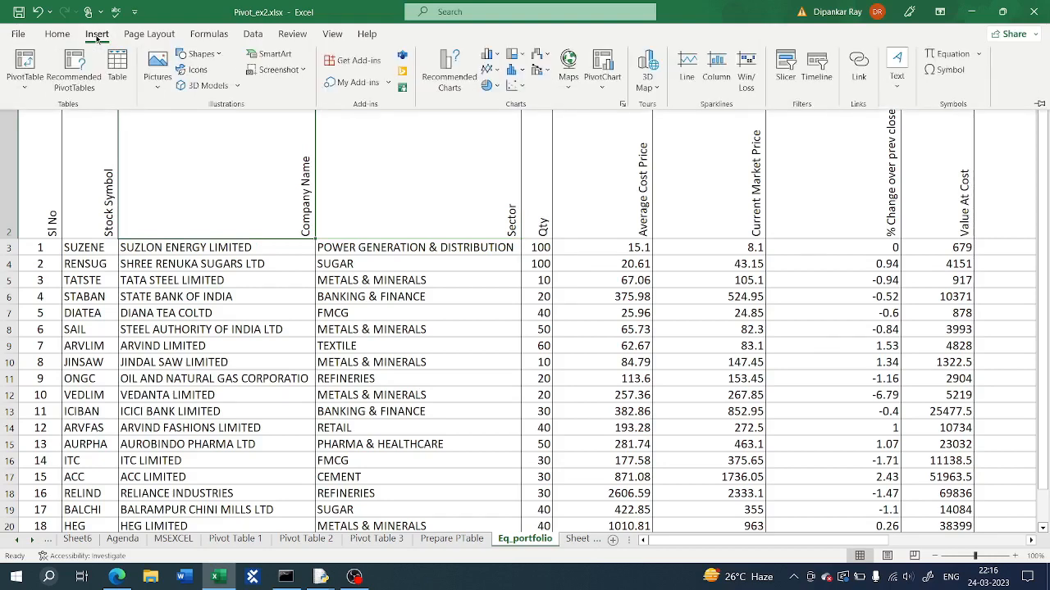
{"action": "left_click", "coordinate": [117, 70]}
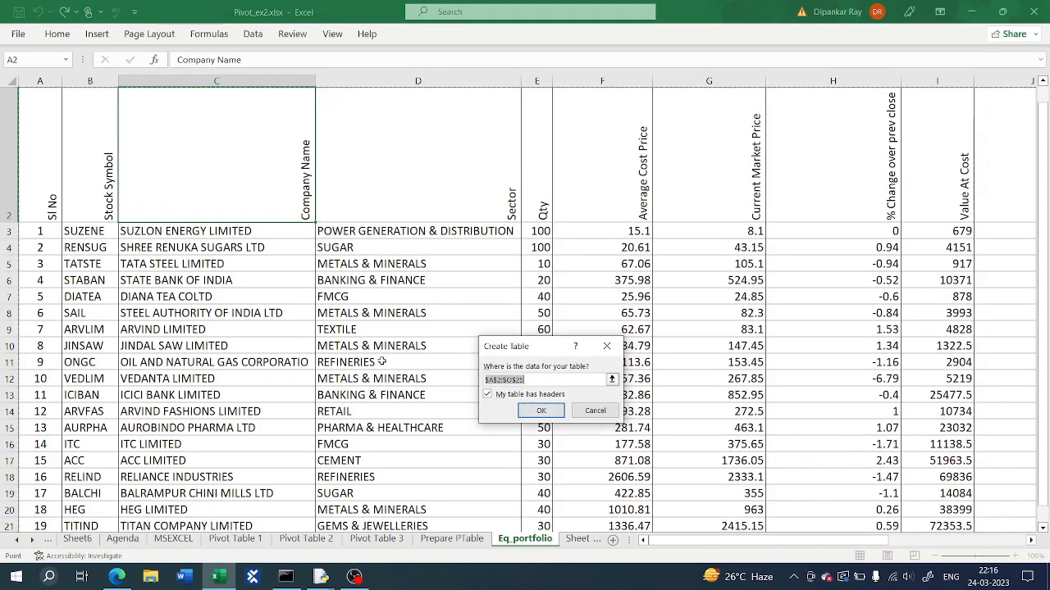
{"action": "left_click", "coordinate": [530, 410]}
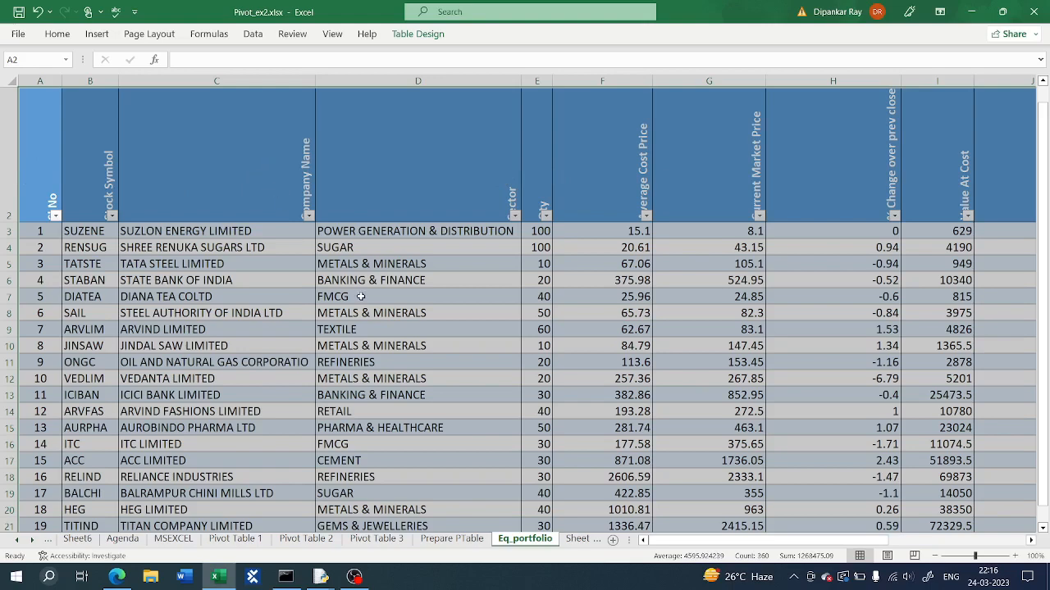
Step: Start creating a PivotChart & PivotTable from the portfolio table
{"action": "left_click", "coordinate": [402, 190]}
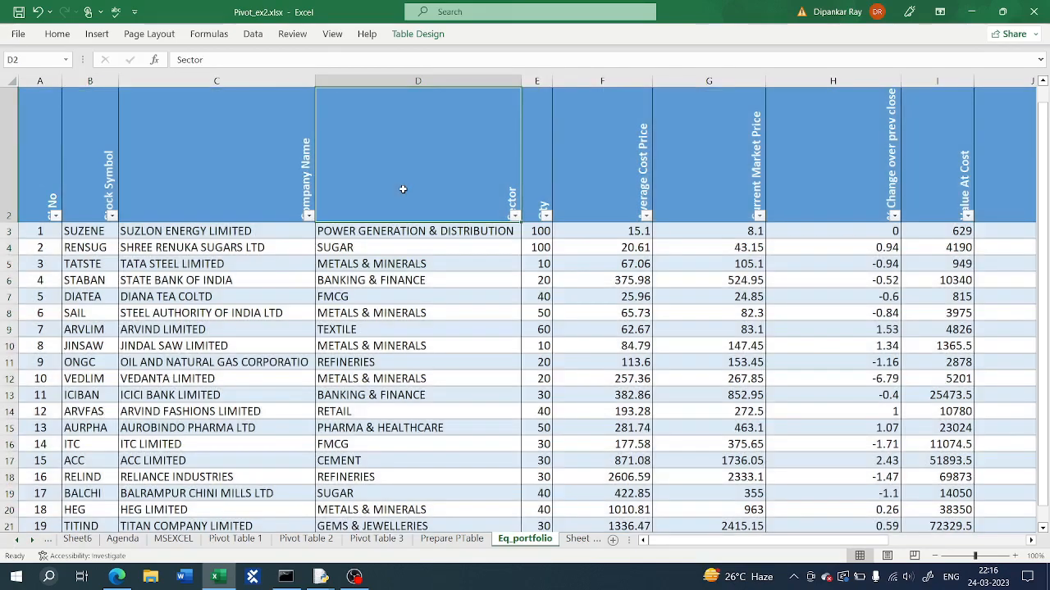
{"action": "left_click", "coordinate": [98, 37]}
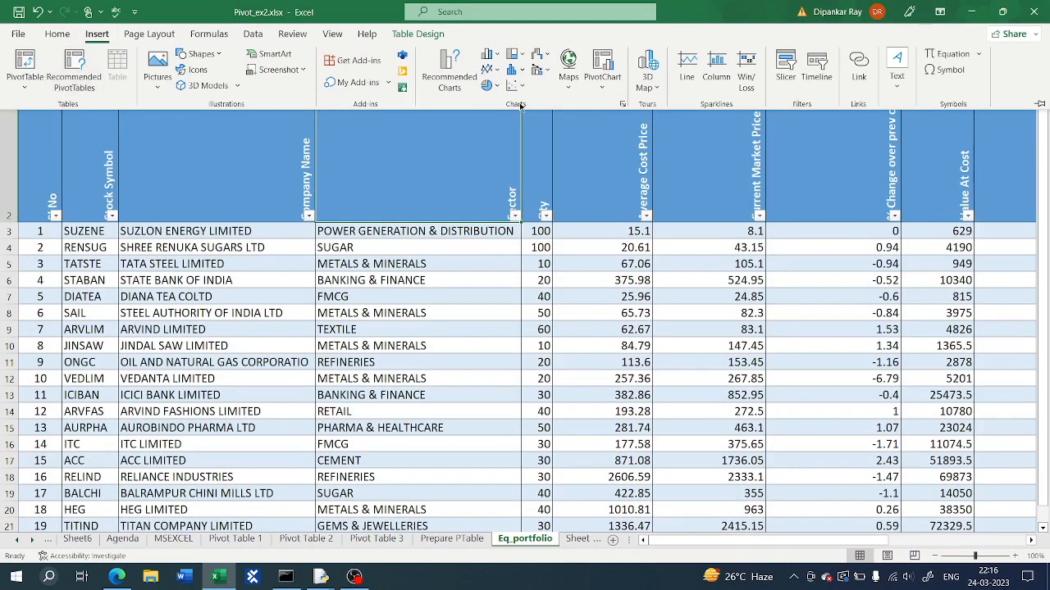
{"action": "left_click", "coordinate": [602, 88]}
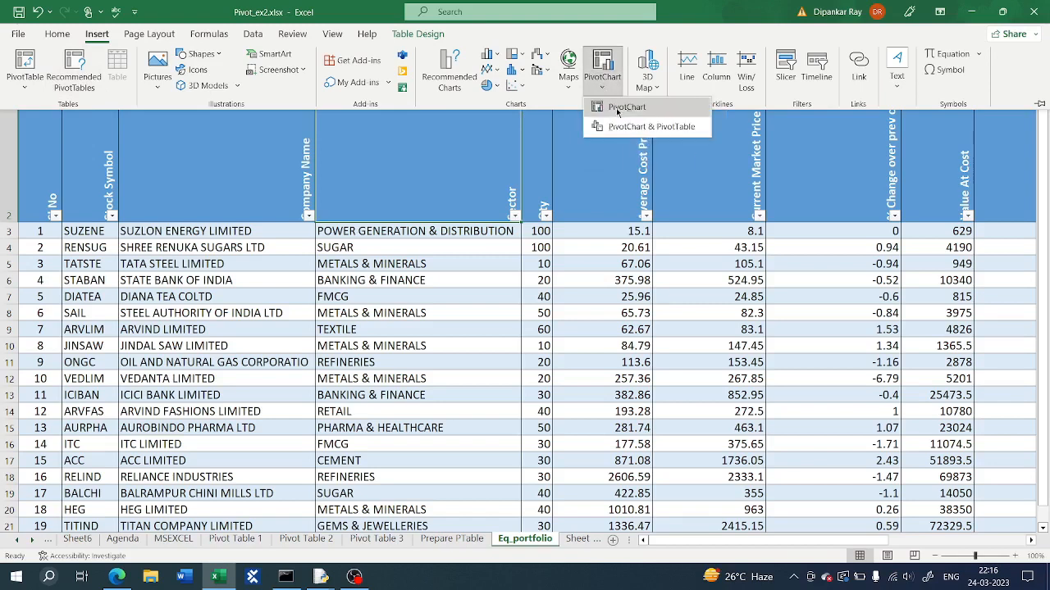
{"action": "left_click", "coordinate": [668, 129]}
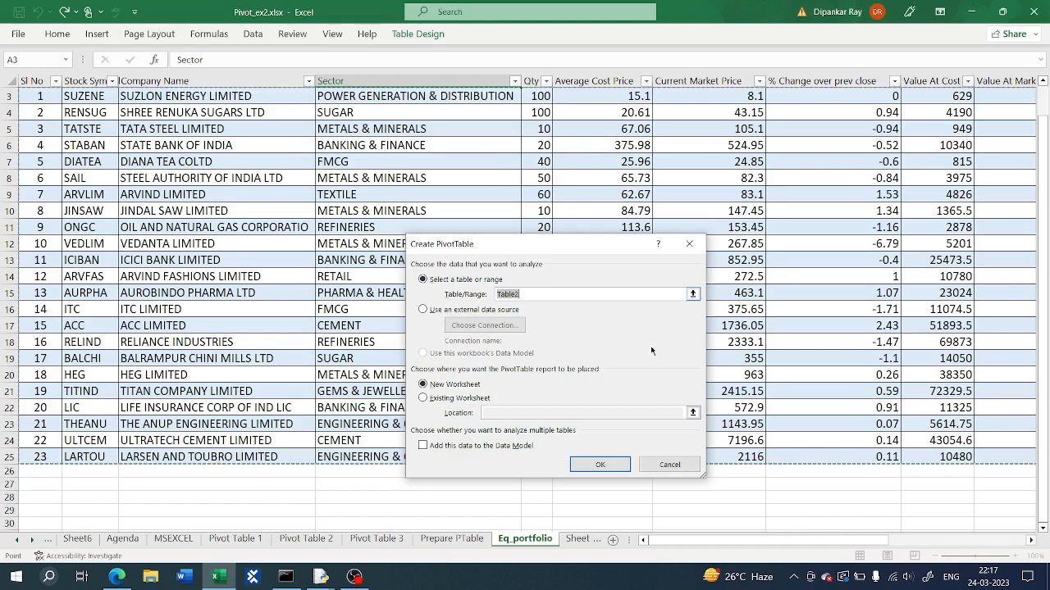
{"action": "left_click", "coordinate": [930, 581]}
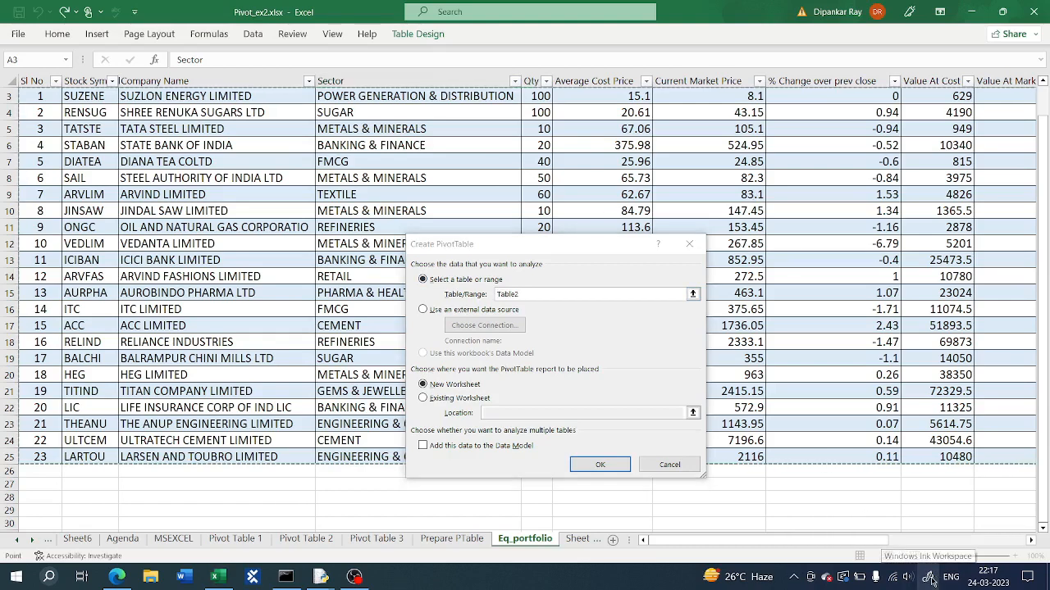
{"action": "left_click", "coordinate": [954, 548]}
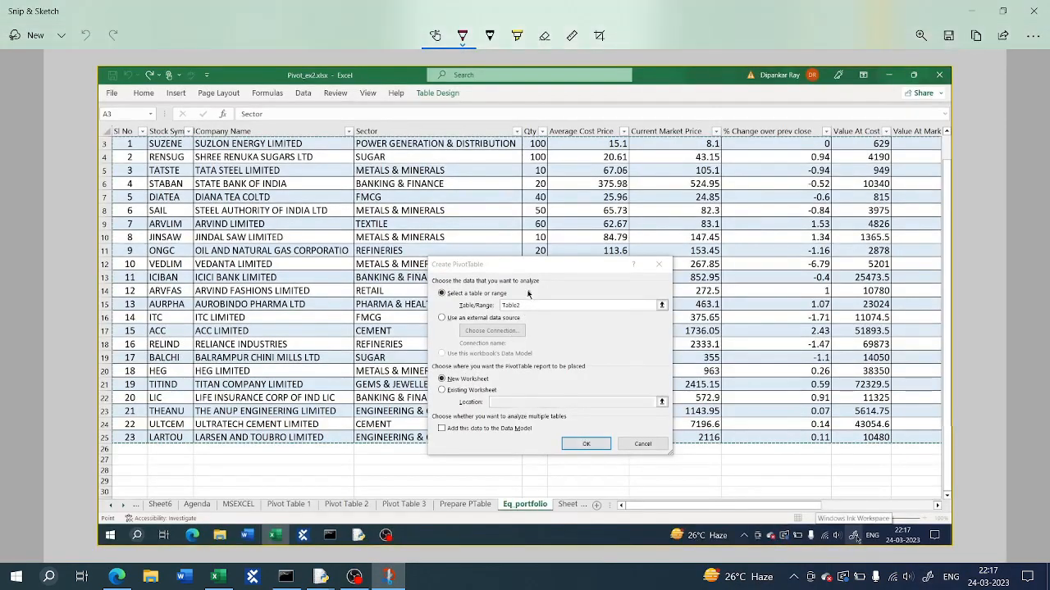
{"action": "mouse_move", "coordinate": [531, 297]}
{"action": "left_mouse_down"}
{"action": "mouse_move", "coordinate": [490, 282]}
{"action": "mouse_move", "coordinate": [464, 327]}
{"action": "mouse_move", "coordinate": [531, 344]}
{"action": "mouse_move", "coordinate": [538, 304]}
{"action": "left_mouse_up"}
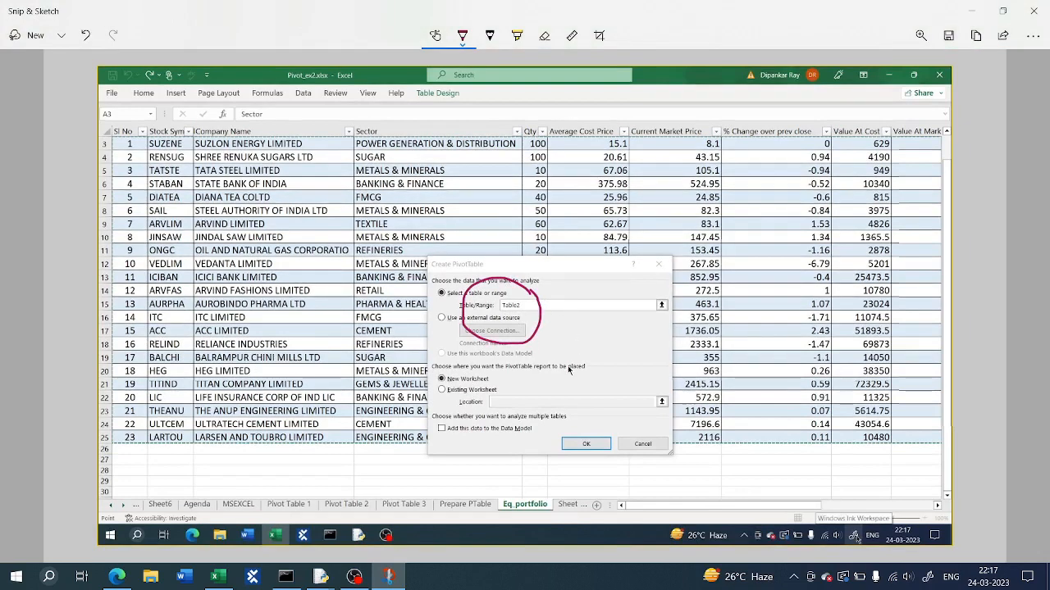
{"action": "mouse_move", "coordinate": [484, 368]}
{"action": "left_mouse_down"}
{"action": "mouse_move", "coordinate": [435, 355]}
{"action": "mouse_move", "coordinate": [433, 391]}
{"action": "mouse_move", "coordinate": [495, 404]}
{"action": "mouse_move", "coordinate": [504, 373]}
{"action": "mouse_move", "coordinate": [469, 355]}
{"action": "left_mouse_up"}
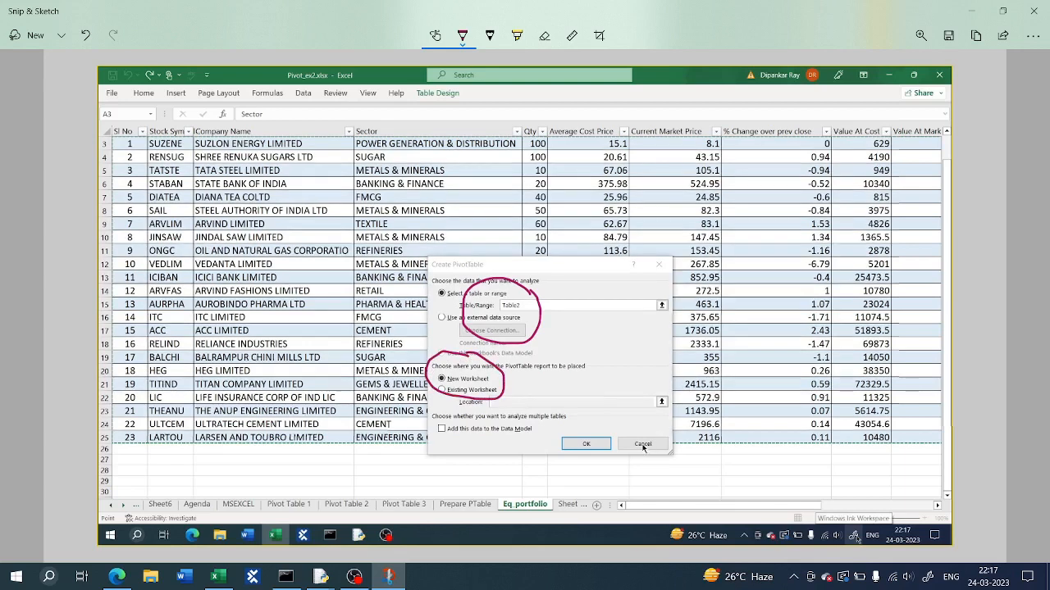
{"action": "left_click", "coordinate": [1035, 11]}
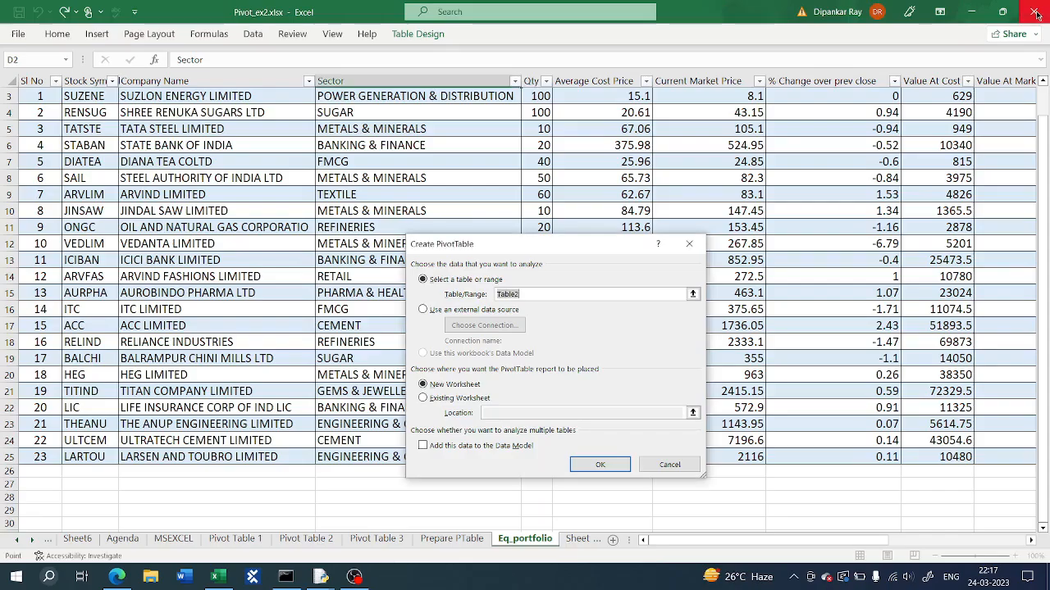
Step: Create the PivotChart and PivotTable from Table2 on a new worksheet
{"action": "left_click", "coordinate": [600, 464]}
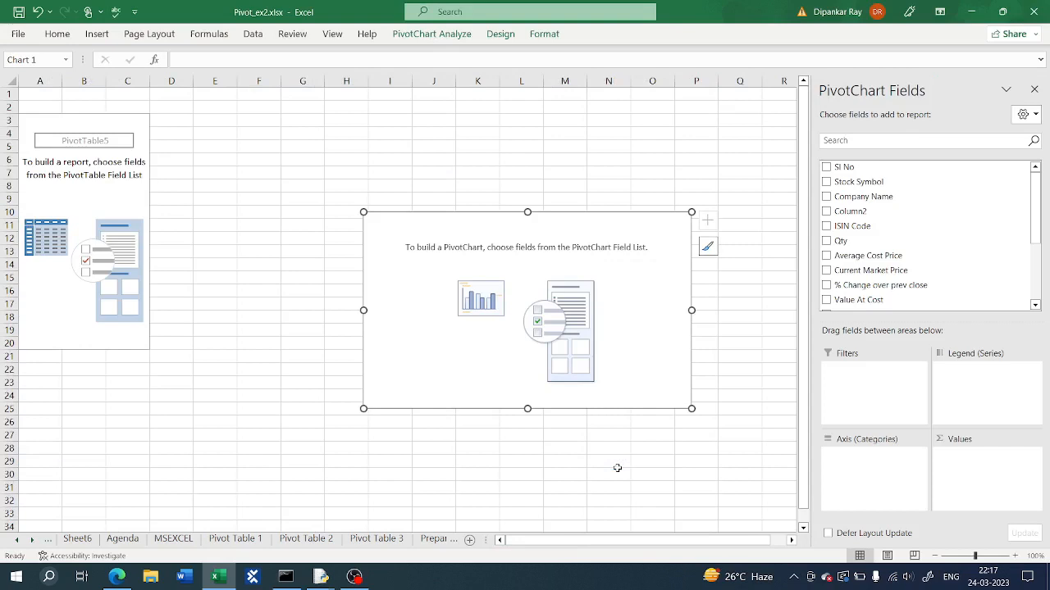
{"action": "left_click", "coordinate": [102, 214]}
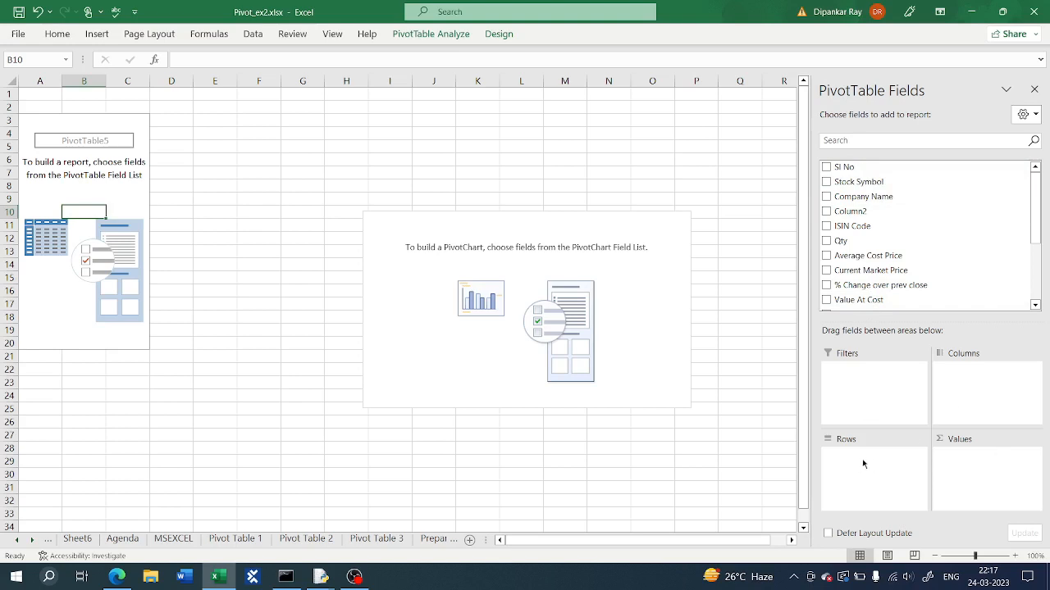
{"action": "left_click", "coordinate": [481, 350]}
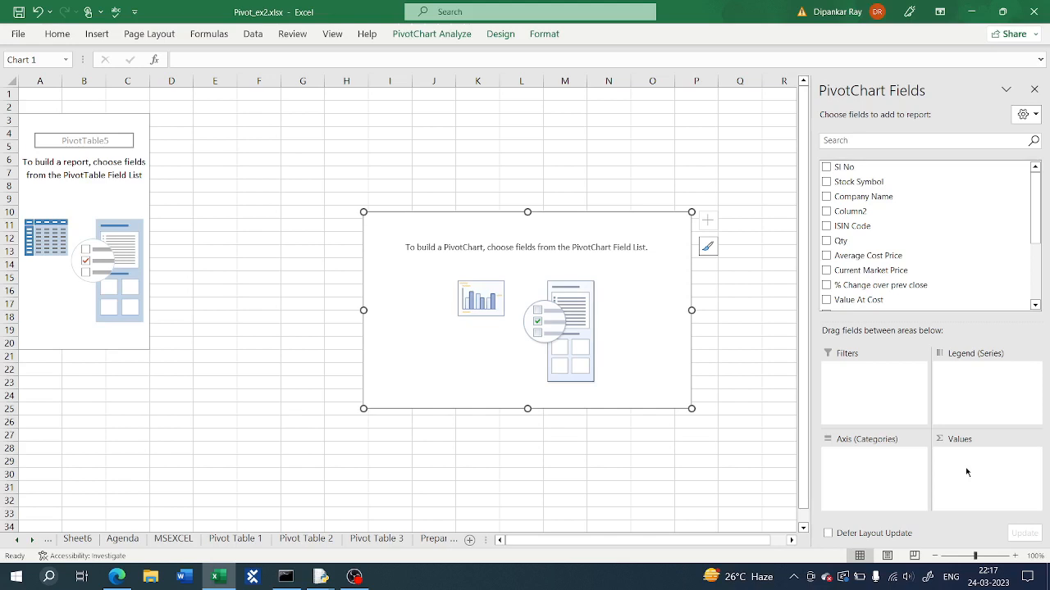
{"action": "left_click", "coordinate": [82, 210]}
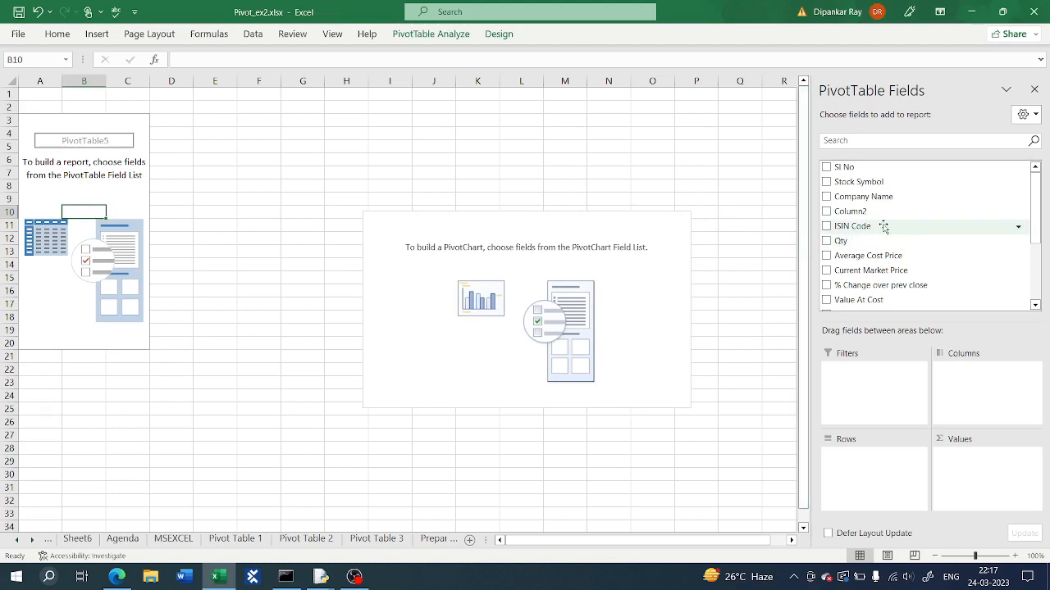
Step: Add Column2 and Company Name as row fields and Value At Cost and Value At Market Price as values
{"action": "left_click", "coordinate": [827, 212]}
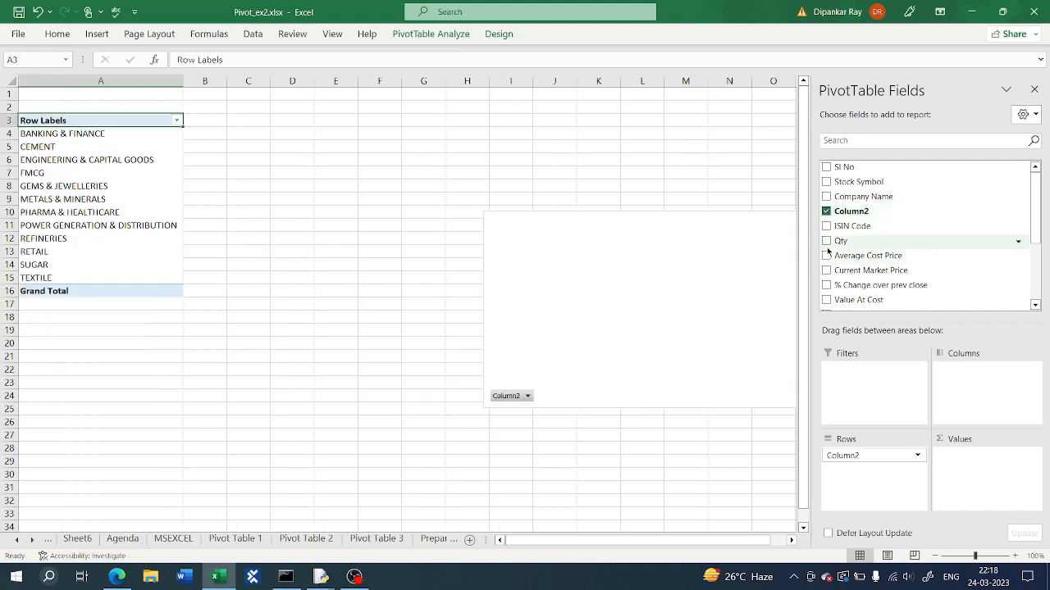
{"action": "left_click", "coordinate": [827, 196]}
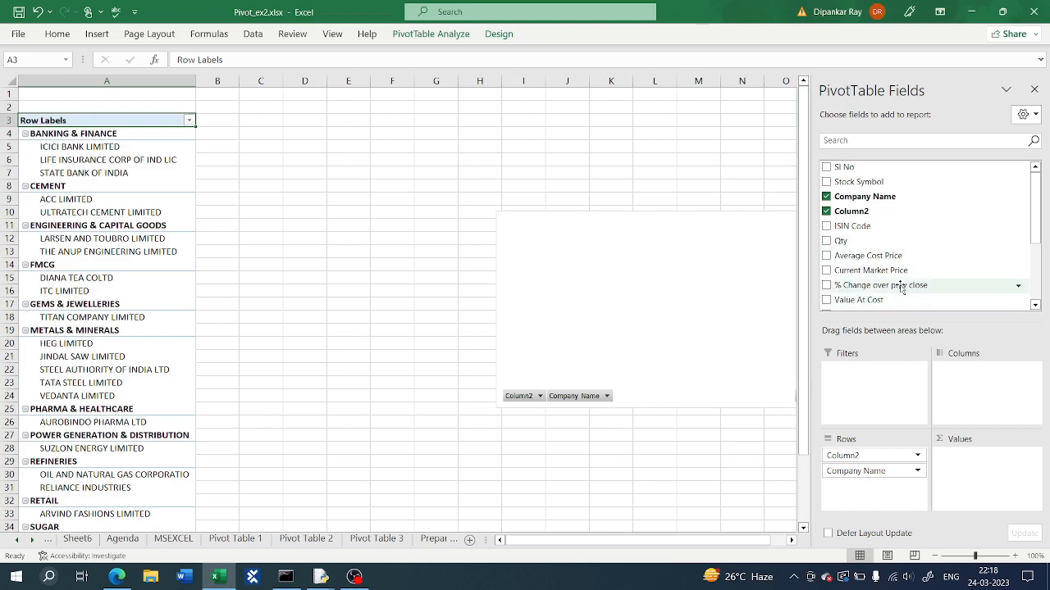
{"action": "scroll", "coordinate": [902, 287], "scroll_direction": "down", "scroll_amount": 1}
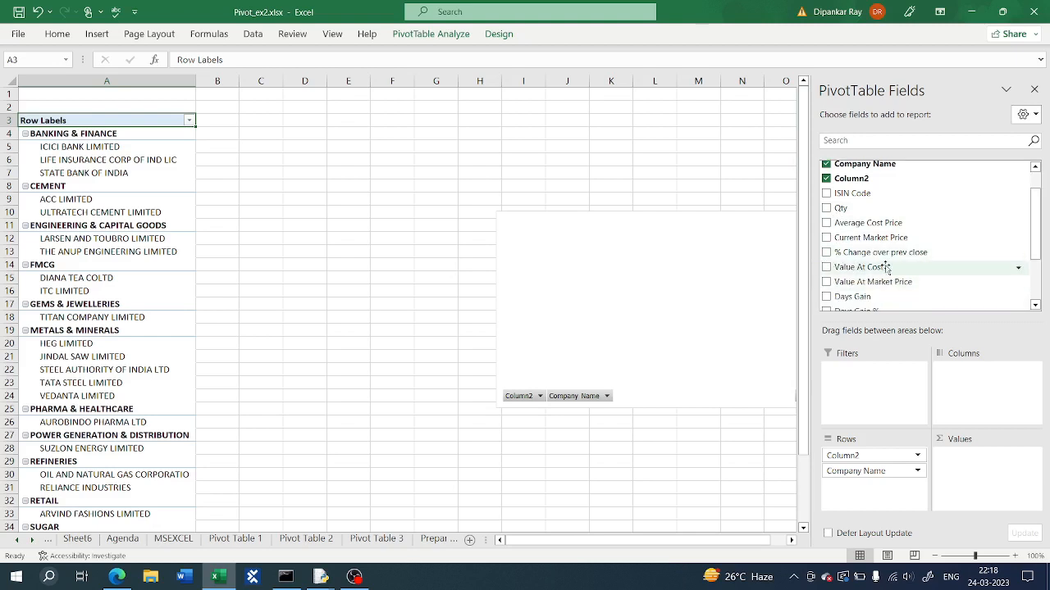
{"action": "left_click", "coordinate": [826, 267]}
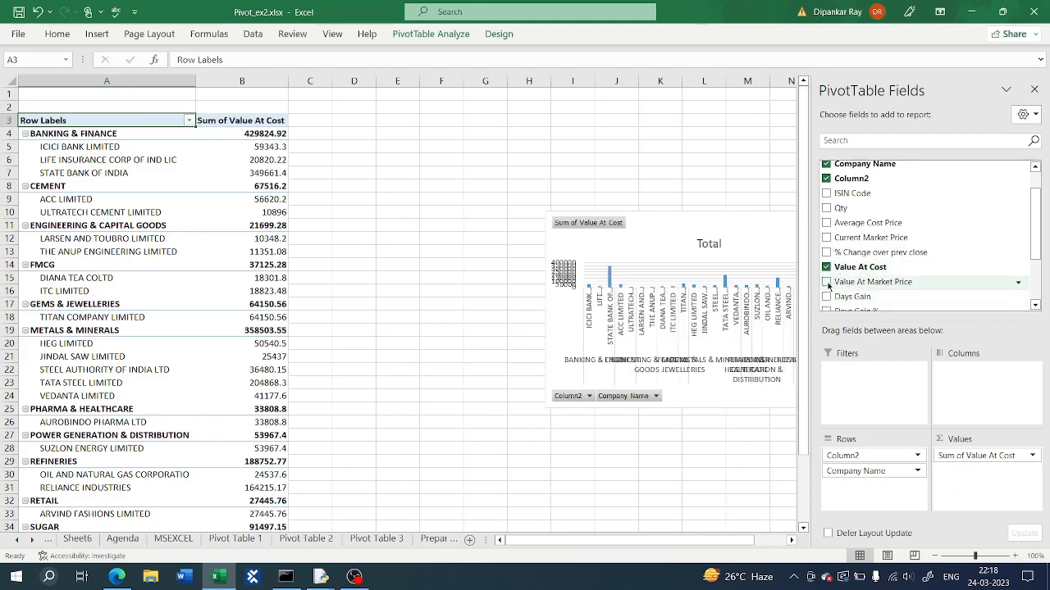
{"action": "left_click", "coordinate": [826, 282]}
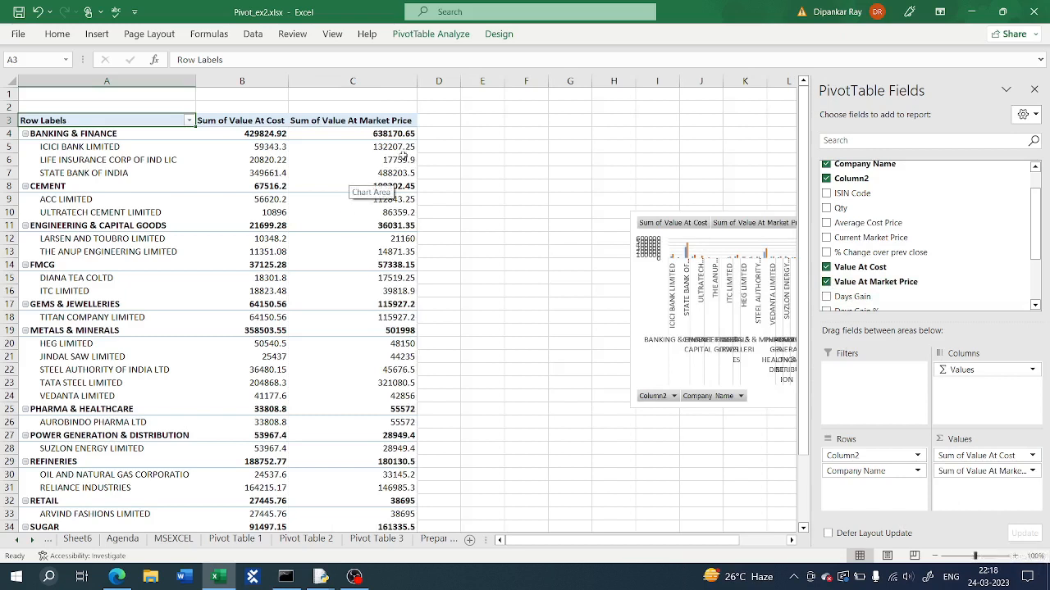
Step: Move the PivotChart over the pivot table area and enlarge it to show all company labels clearly
{"action": "mouse_move", "coordinate": [339, 417]}
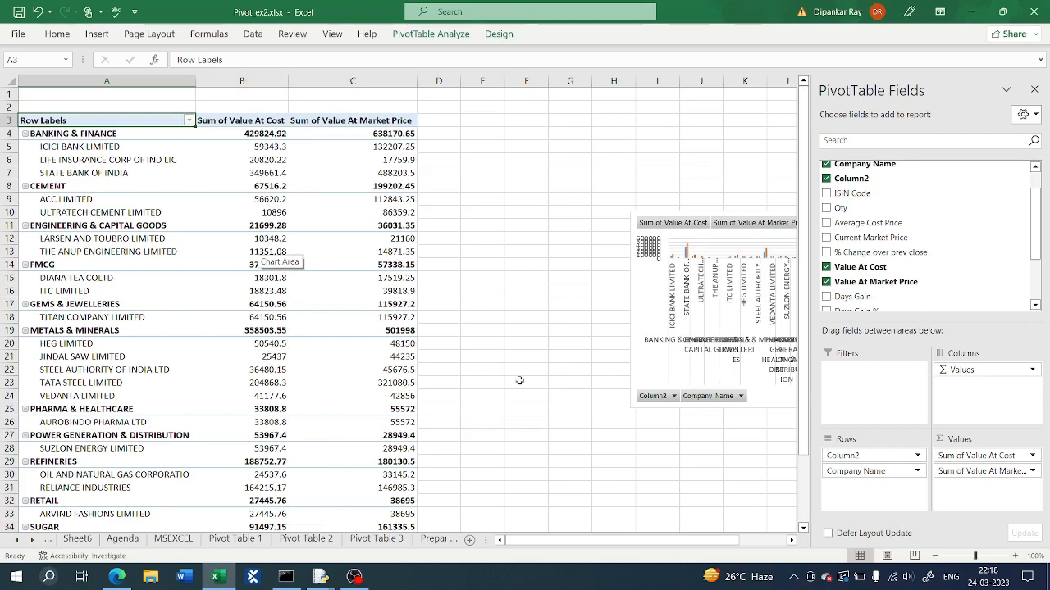
{"action": "left_click_drag", "start_coordinate": [637, 300], "coordinate": [219, 311]}
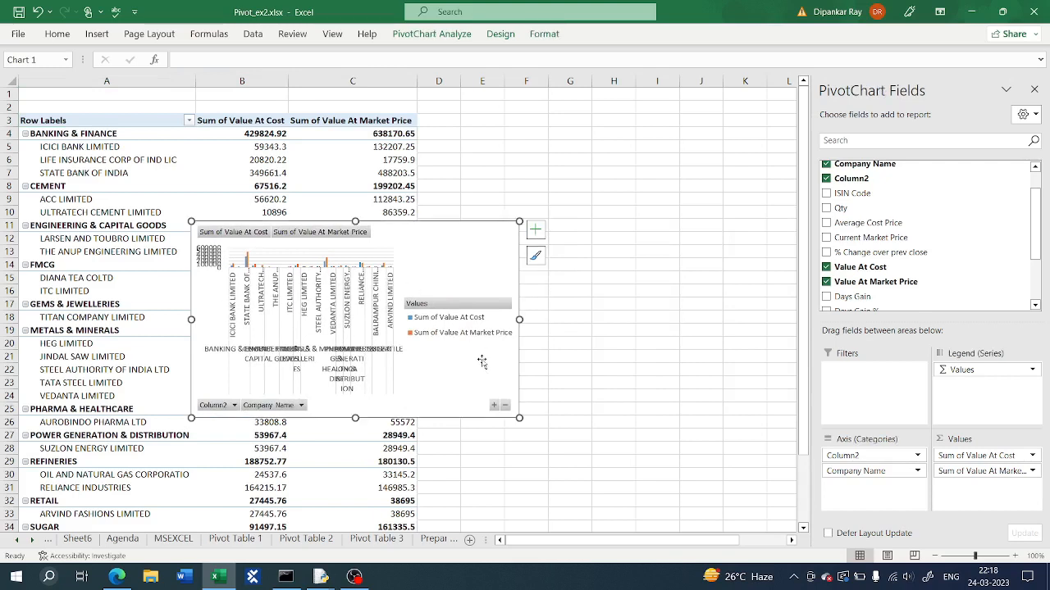
{"action": "left_click_drag", "start_coordinate": [519, 418], "coordinate": [675, 482]}
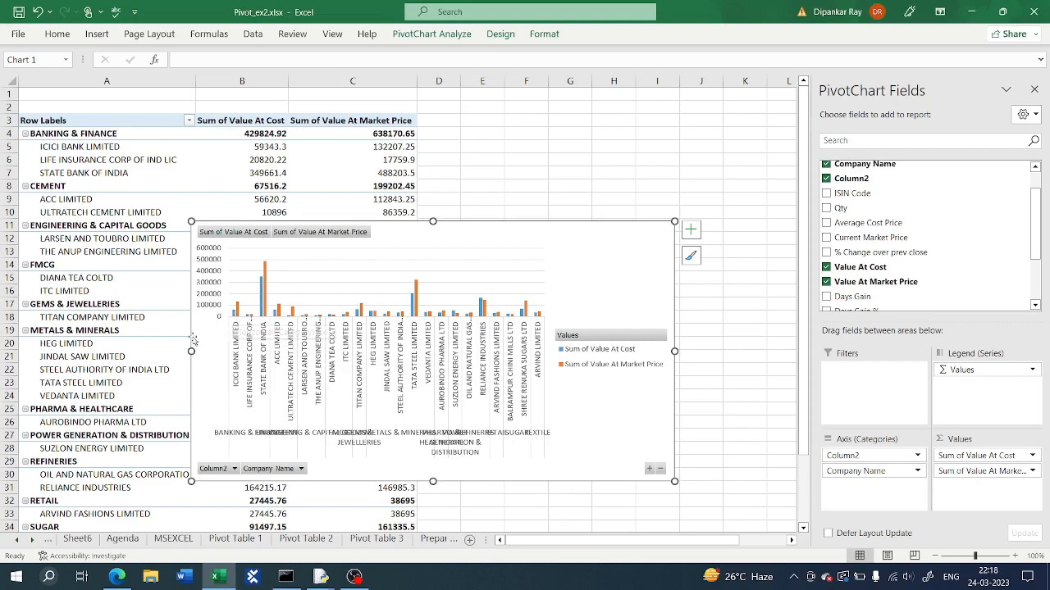
{"action": "left_click_drag", "start_coordinate": [194, 357], "coordinate": [89, 350]}
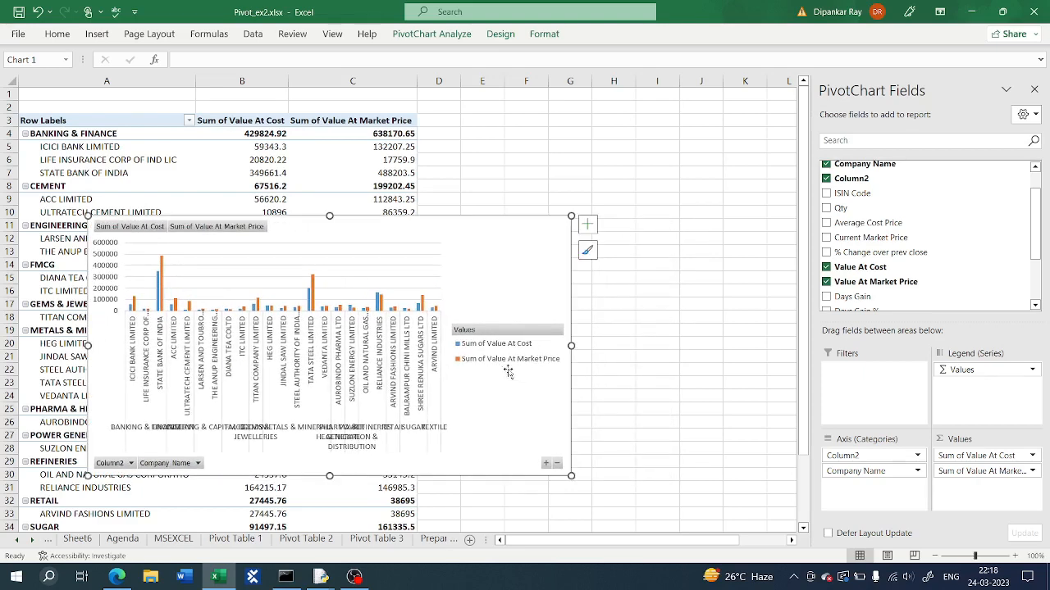
{"action": "left_click_drag", "start_coordinate": [572, 345], "coordinate": [780, 345]}
{"action": "left_click_drag", "start_coordinate": [434, 217], "coordinate": [433, 175]}
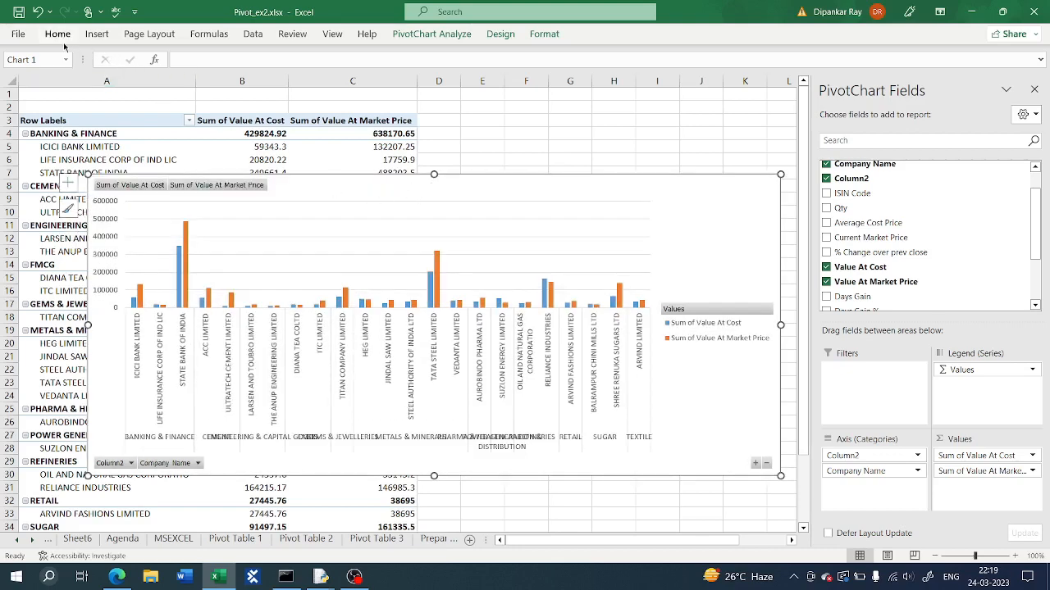
Step: Change the PivotChart type to a line chart
{"action": "left_click", "coordinate": [96, 35]}
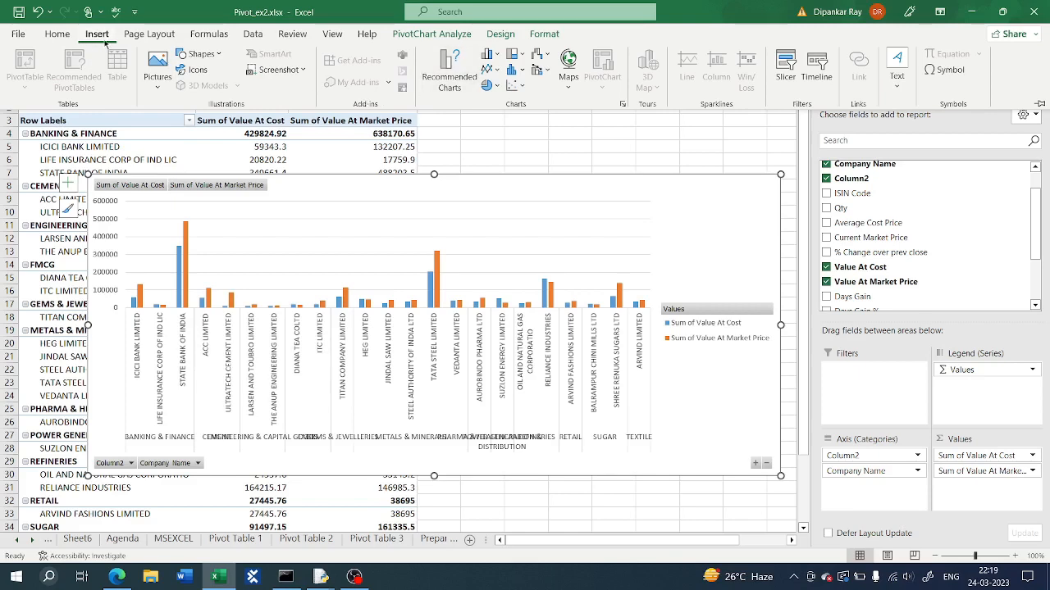
{"action": "left_click", "coordinate": [455, 94]}
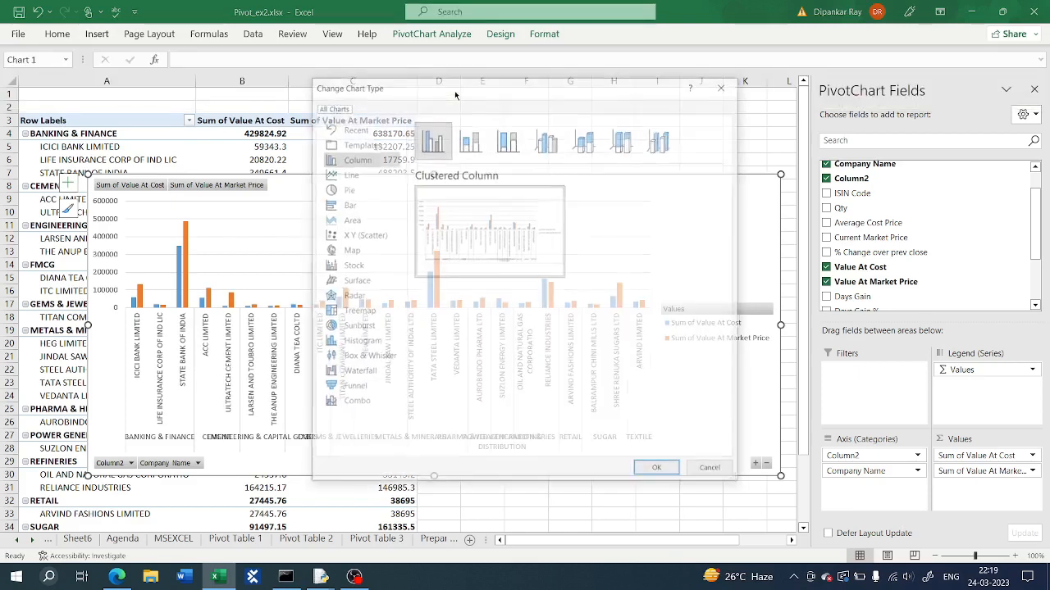
{"action": "left_click", "coordinate": [349, 176]}
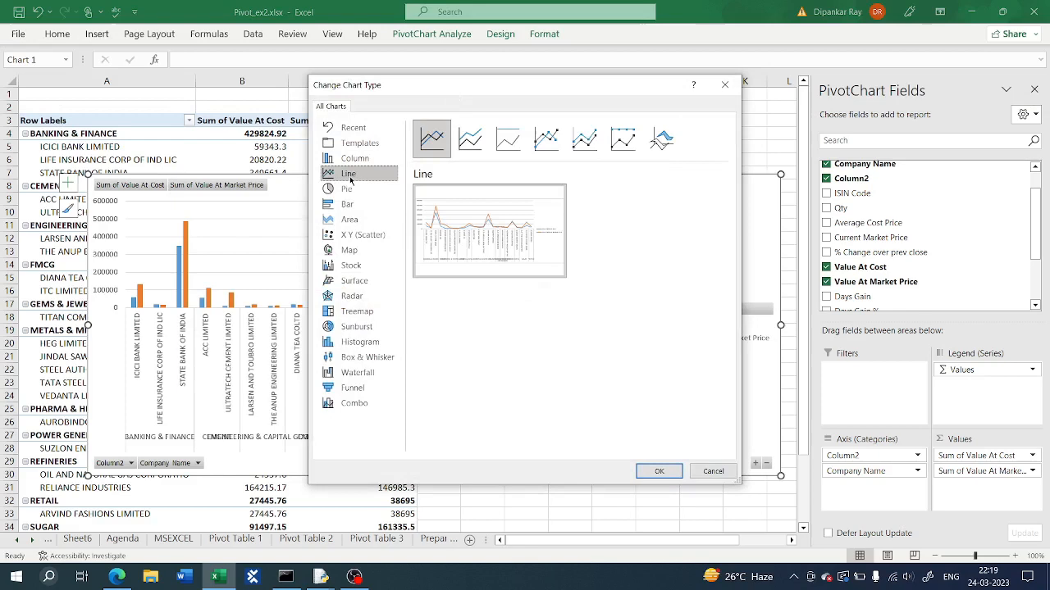
{"action": "left_click", "coordinate": [658, 471]}
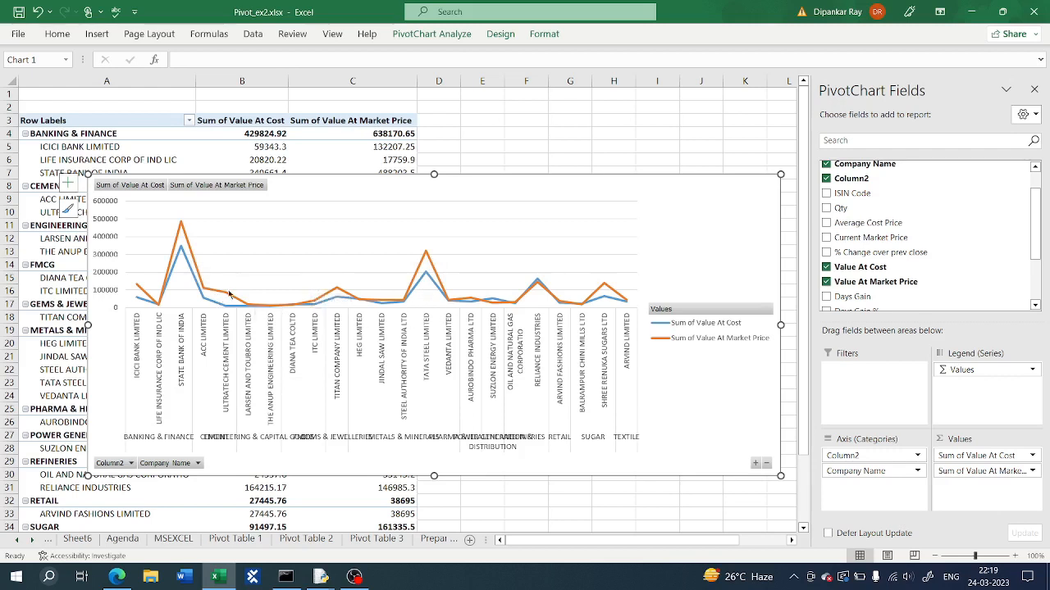
Step: Change the PivotChart type to a pie chart
{"action": "mouse_move", "coordinate": [229, 294]}
{"action": "left_click", "coordinate": [96, 36]}
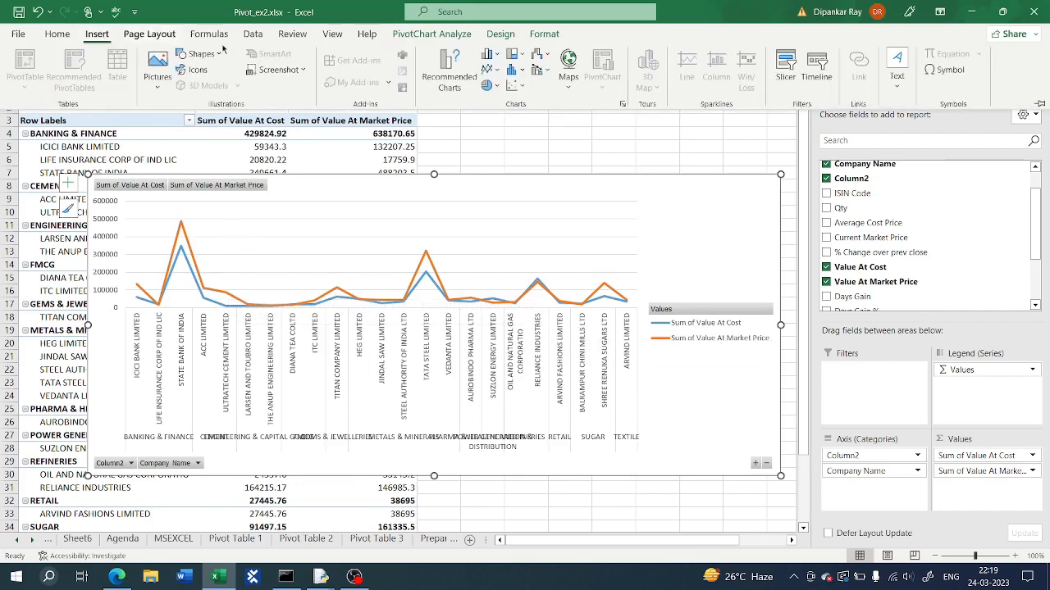
{"action": "left_click", "coordinate": [449, 72]}
{"action": "left_click", "coordinate": [345, 191]}
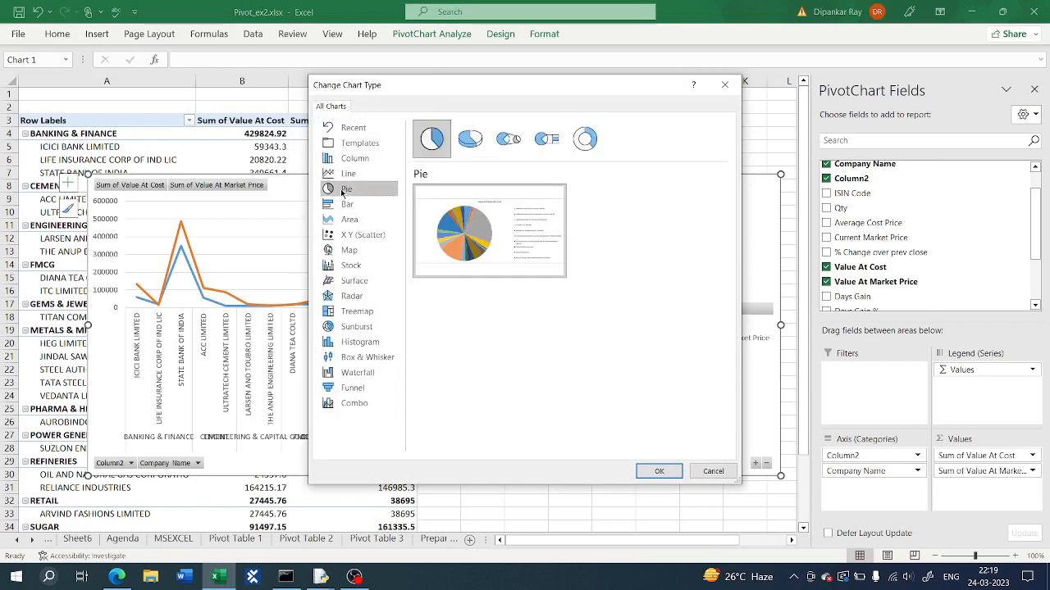
{"action": "left_click", "coordinate": [658, 472]}
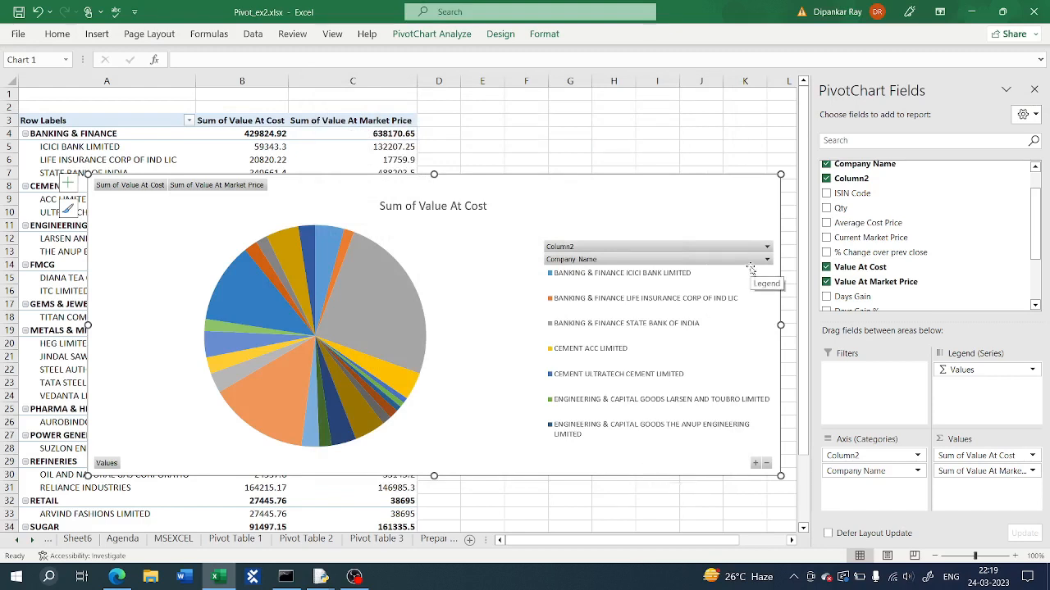
Step: Filter the pie chart's sector field to show only BANKING & FINANCE
{"action": "left_click", "coordinate": [766, 246]}
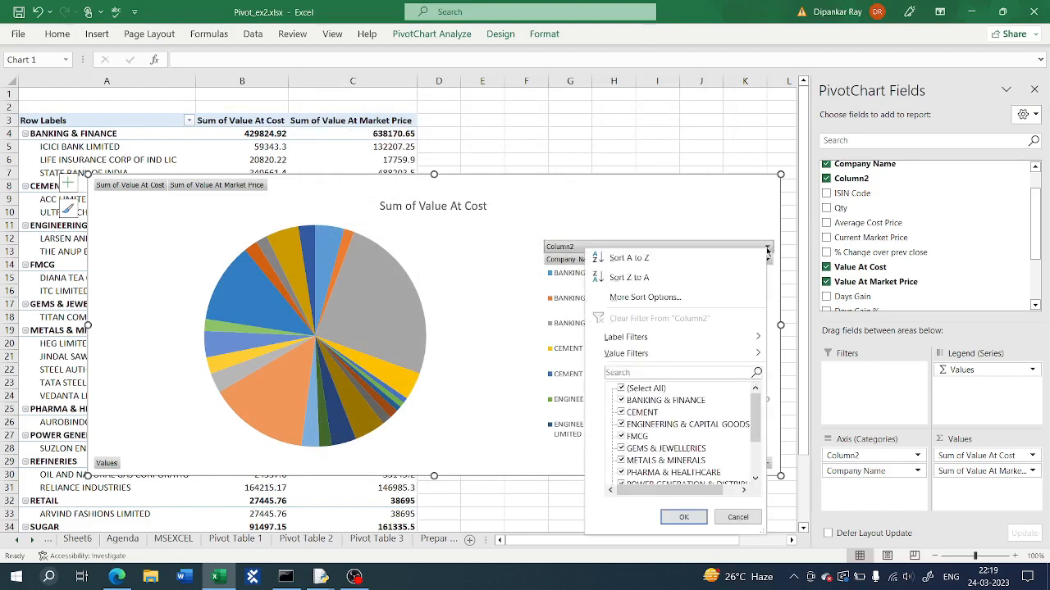
{"action": "left_click", "coordinate": [639, 388]}
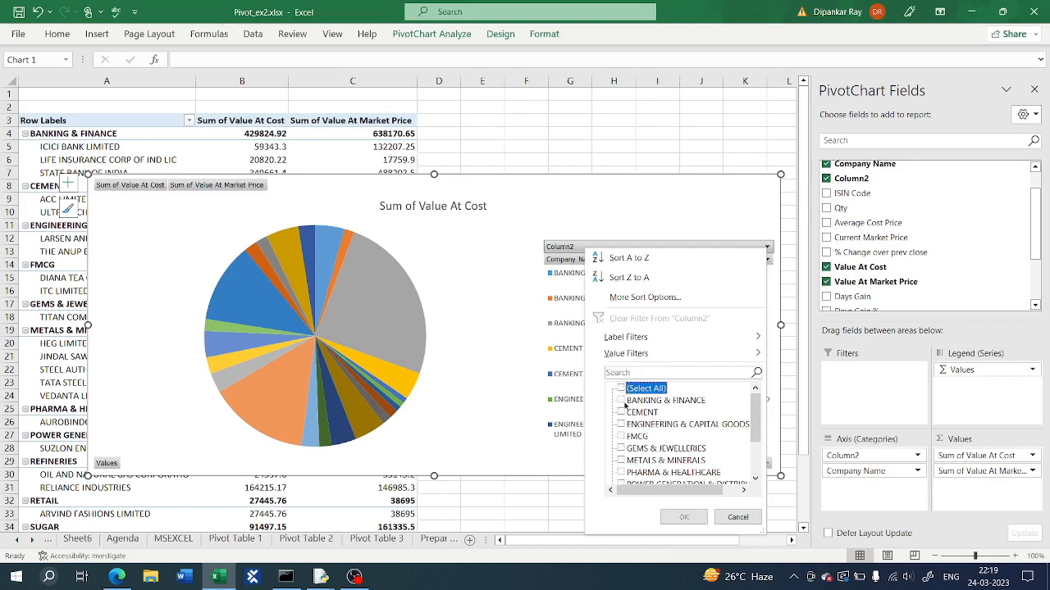
{"action": "left_click", "coordinate": [622, 401]}
{"action": "left_click", "coordinate": [685, 516]}
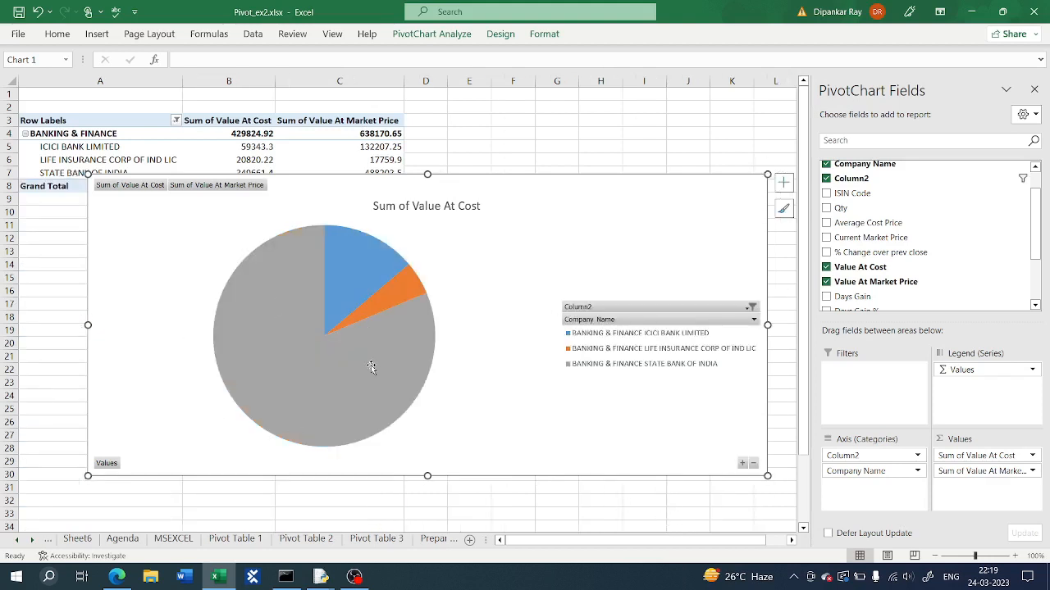
Step: Add data labels to the pie chart slices and open their formatting options
{"action": "mouse_move", "coordinate": [335, 377]}
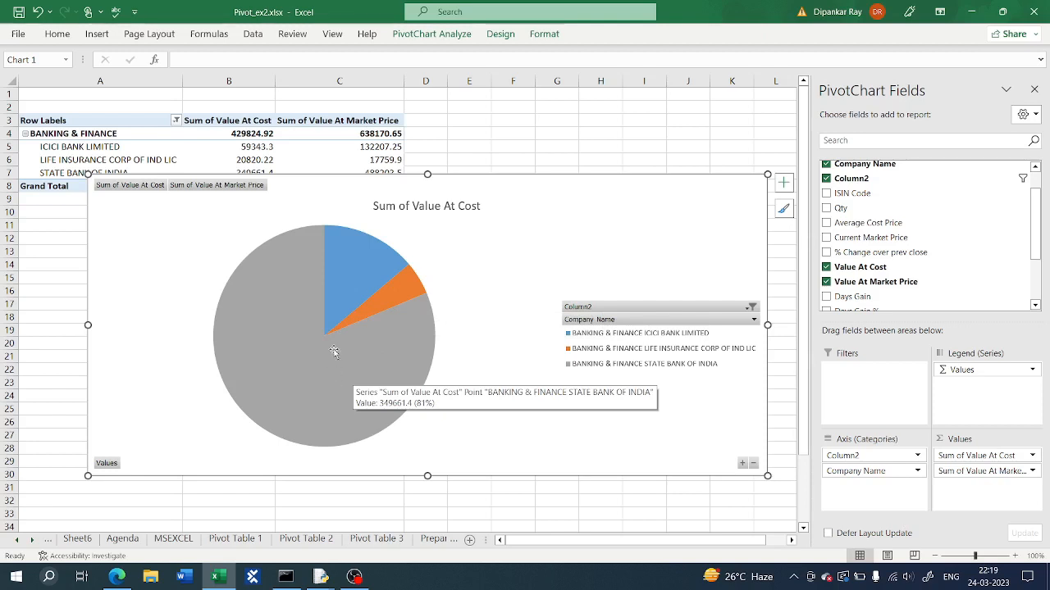
{"action": "left_click", "coordinate": [783, 182]}
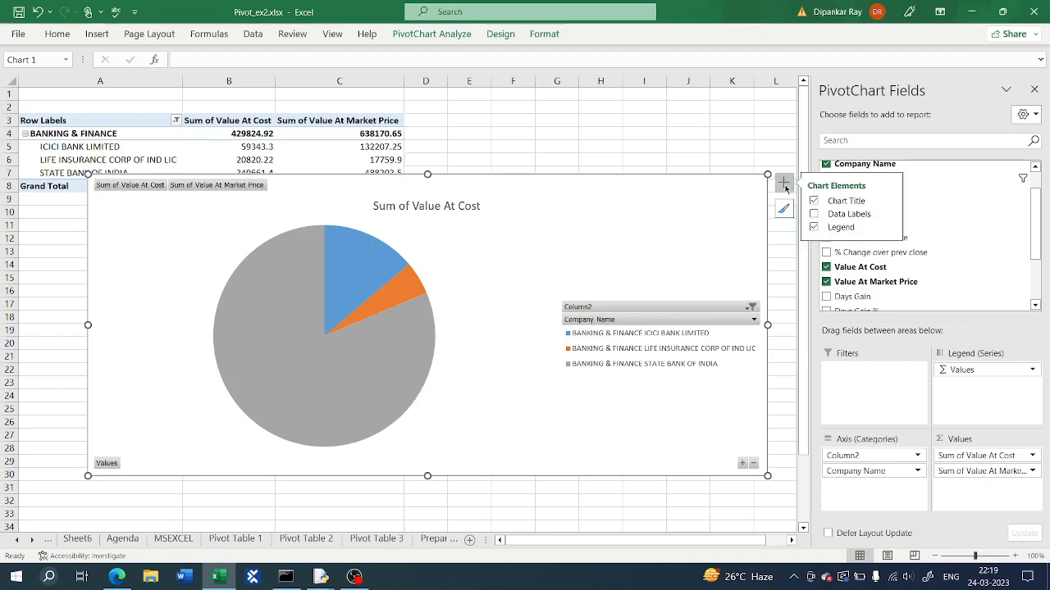
{"action": "left_click", "coordinate": [832, 216]}
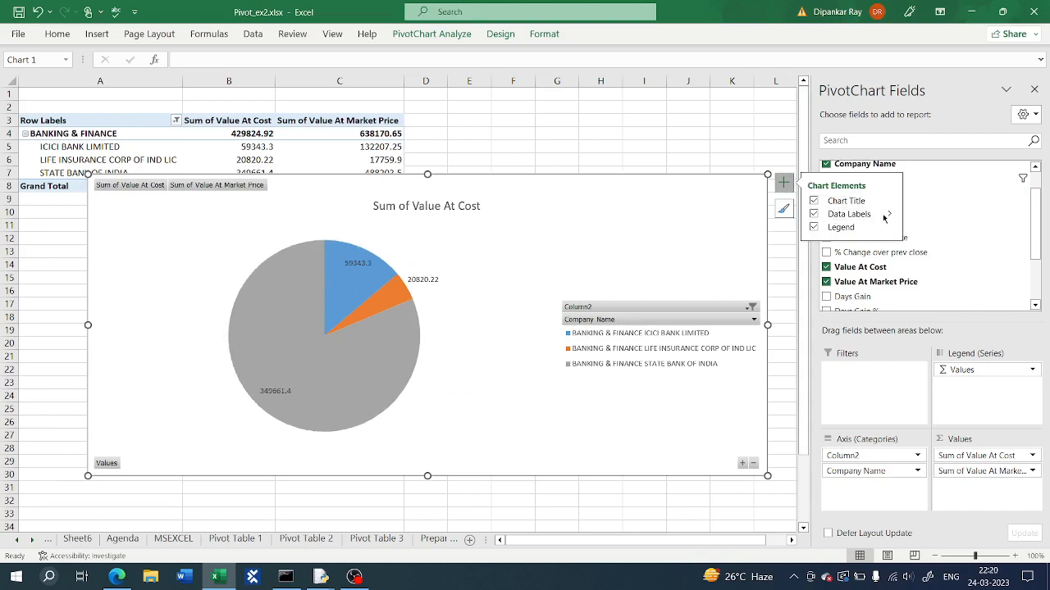
{"action": "left_click", "coordinate": [887, 215]}
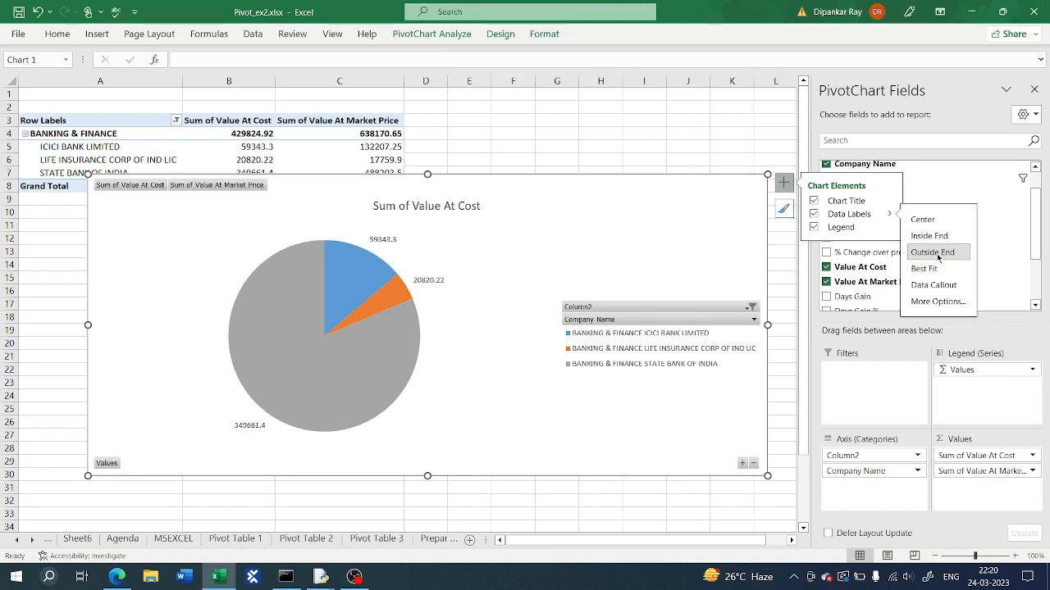
{"action": "left_click", "coordinate": [935, 302]}
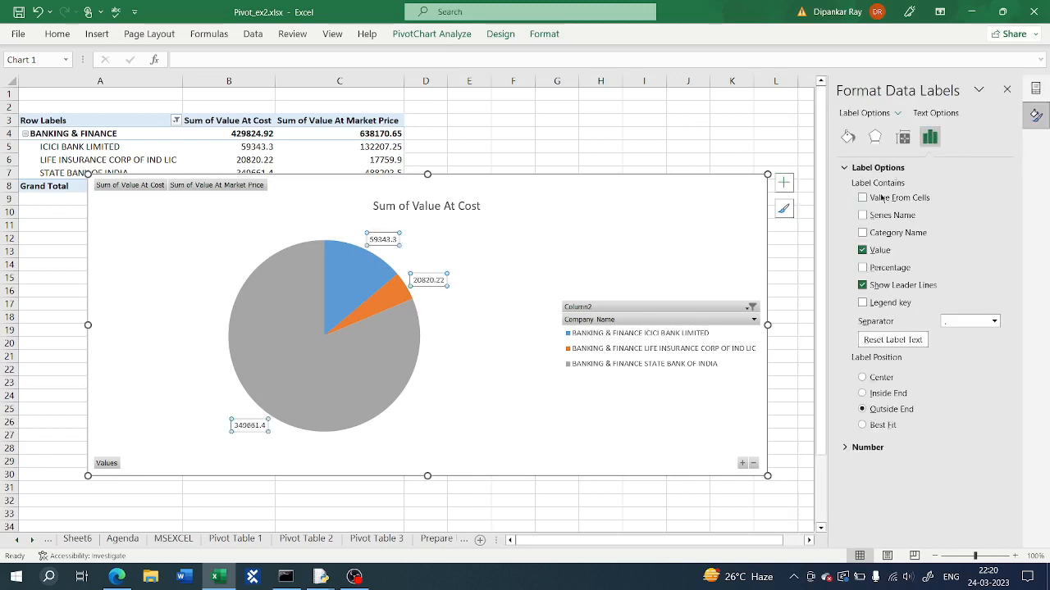
Step: Set the data labels to show category name, percentage and legend key instead of the value
{"action": "left_click", "coordinate": [863, 250]}
{"action": "left_click", "coordinate": [862, 267]}
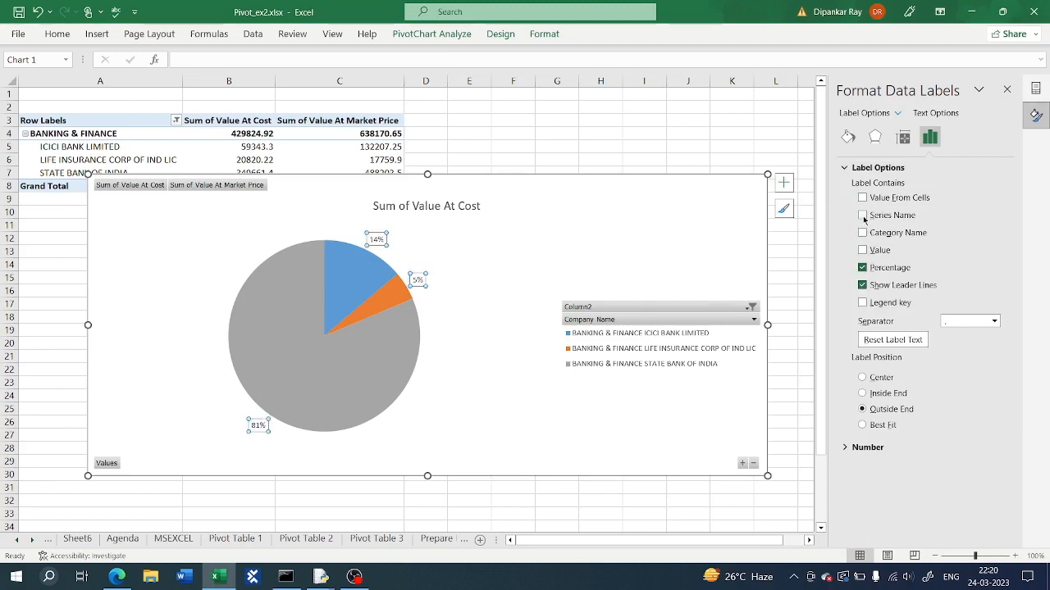
{"action": "left_click", "coordinate": [863, 233]}
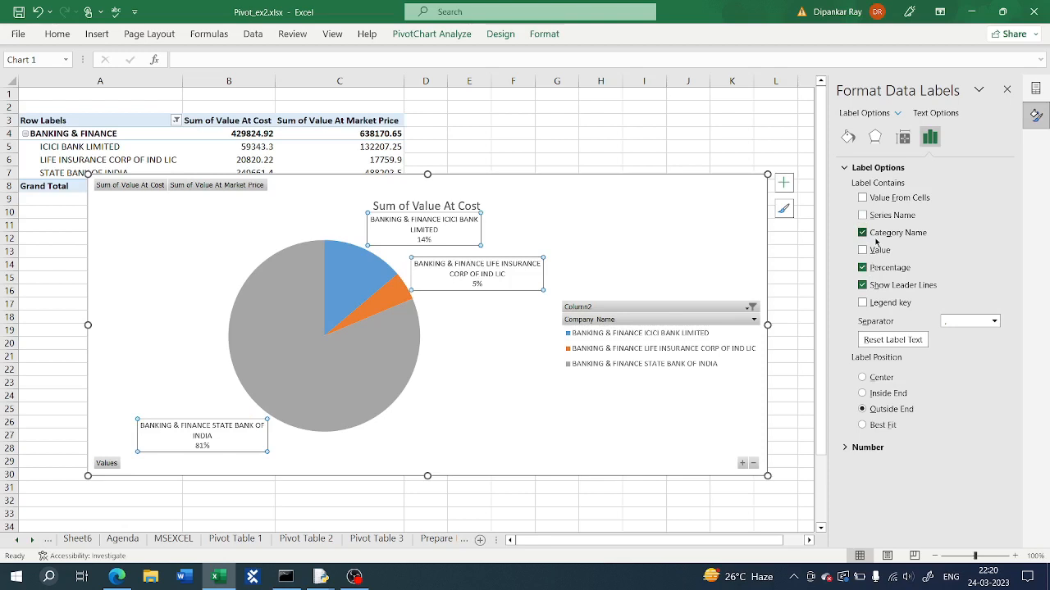
{"action": "left_click", "coordinate": [862, 302]}
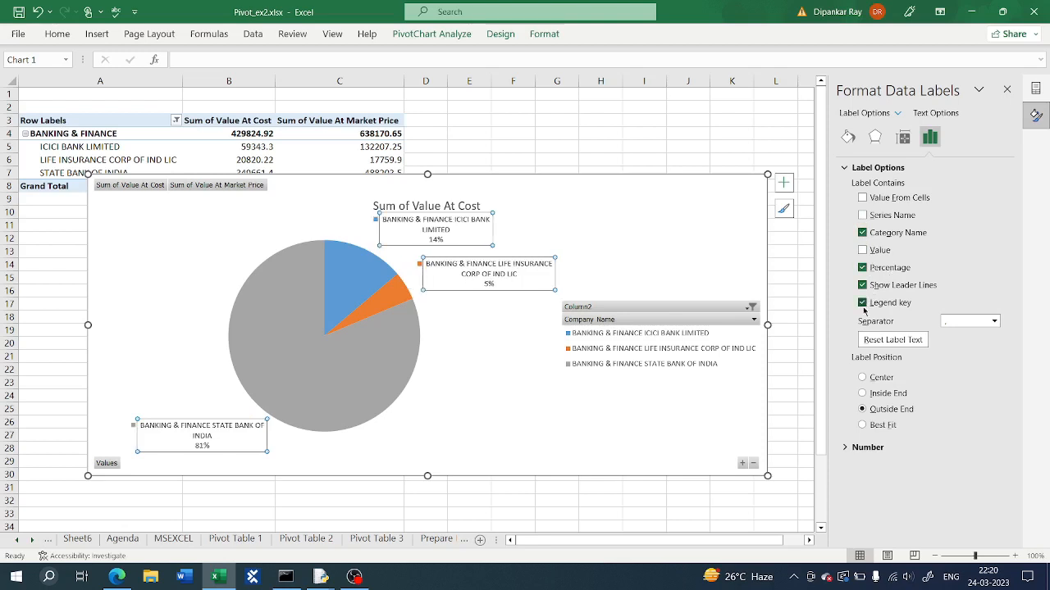
{"action": "left_click", "coordinate": [1007, 89]}
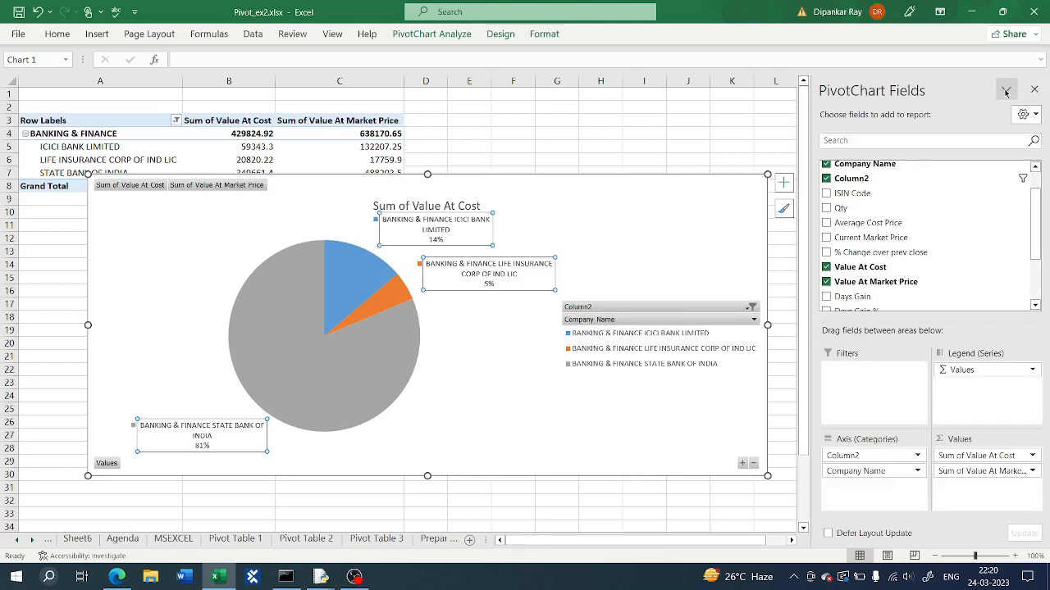
Step: Cut the pie chart from the worksheet
{"action": "left_click", "coordinate": [1033, 90]}
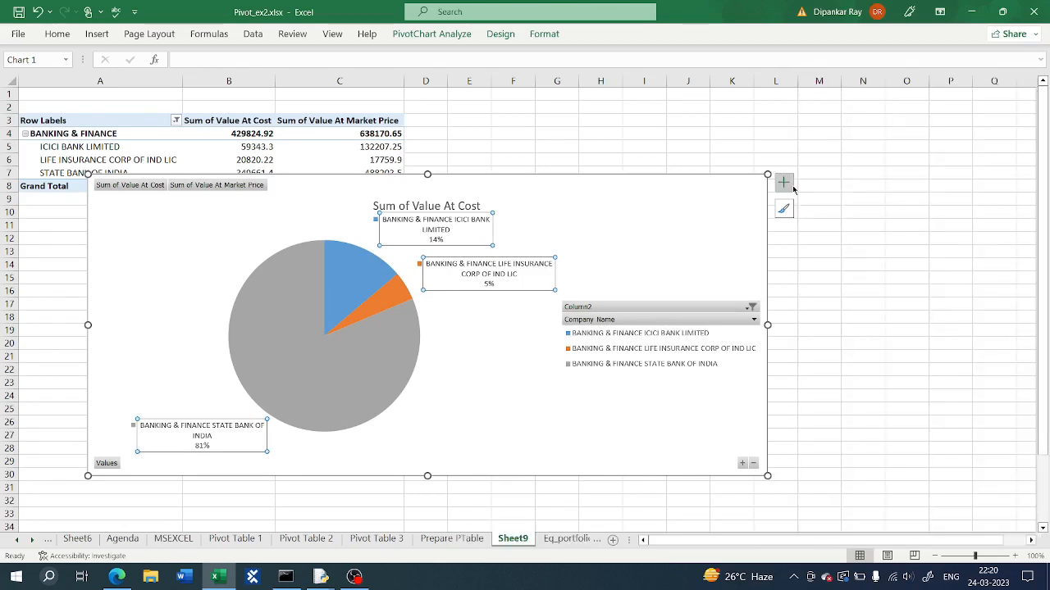
{"action": "left_click", "coordinate": [413, 356]}
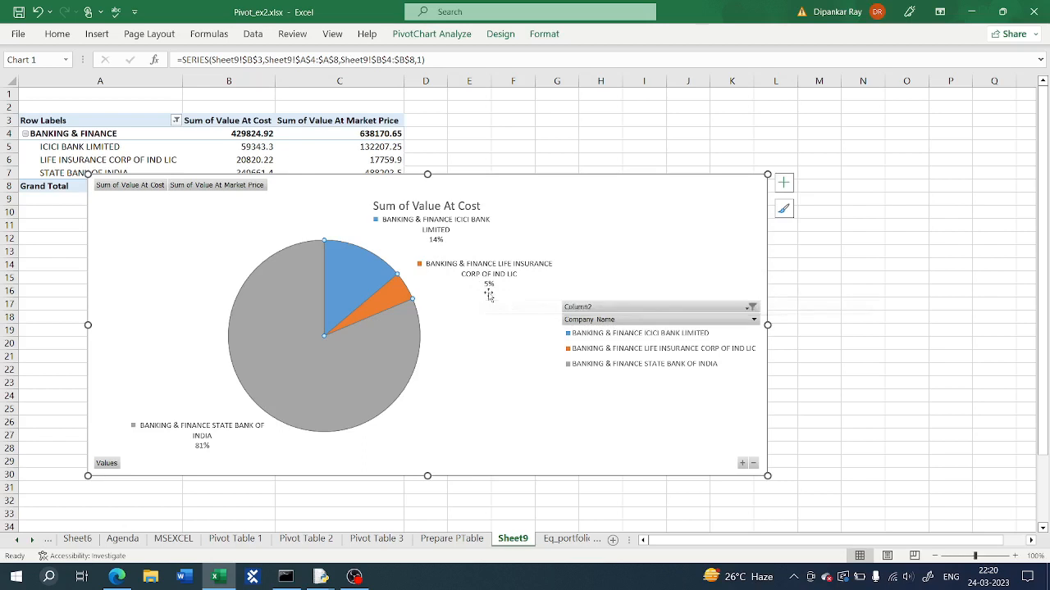
{"action": "left_click", "coordinate": [456, 338]}
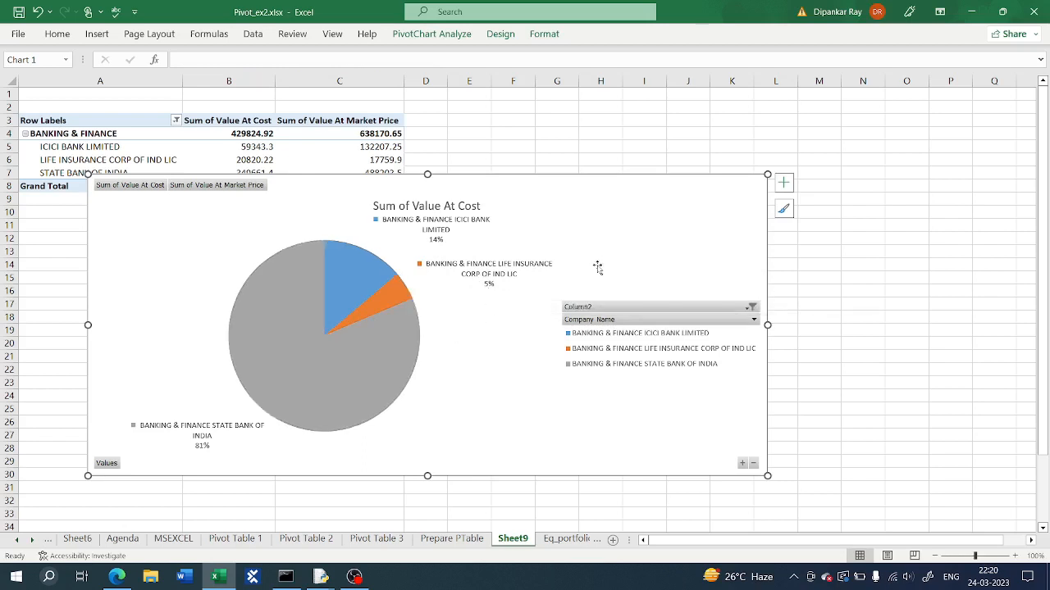
{"action": "right_click", "coordinate": [615, 227]}
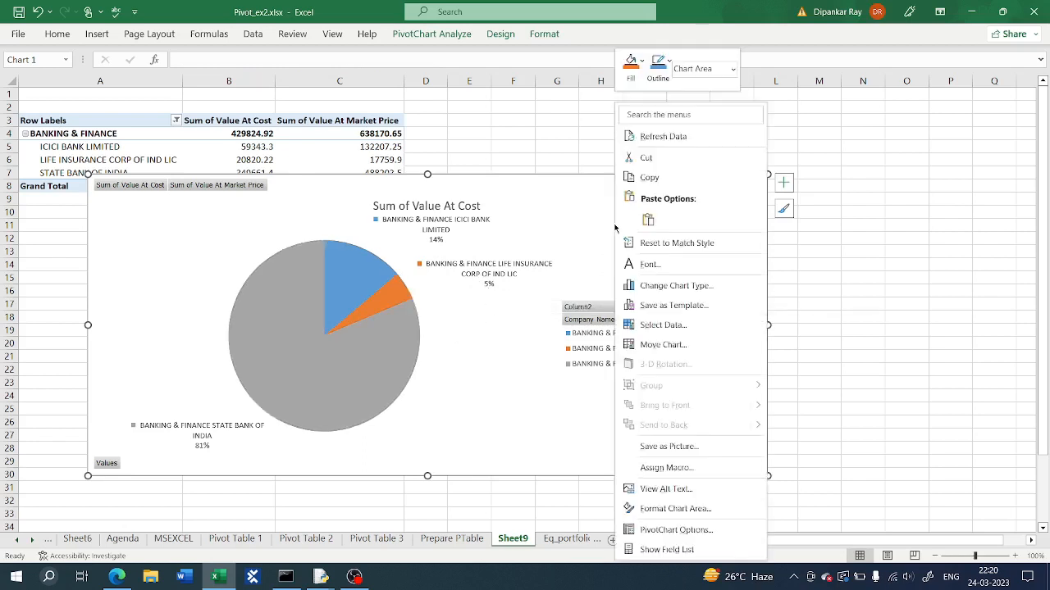
{"action": "left_click", "coordinate": [647, 159]}
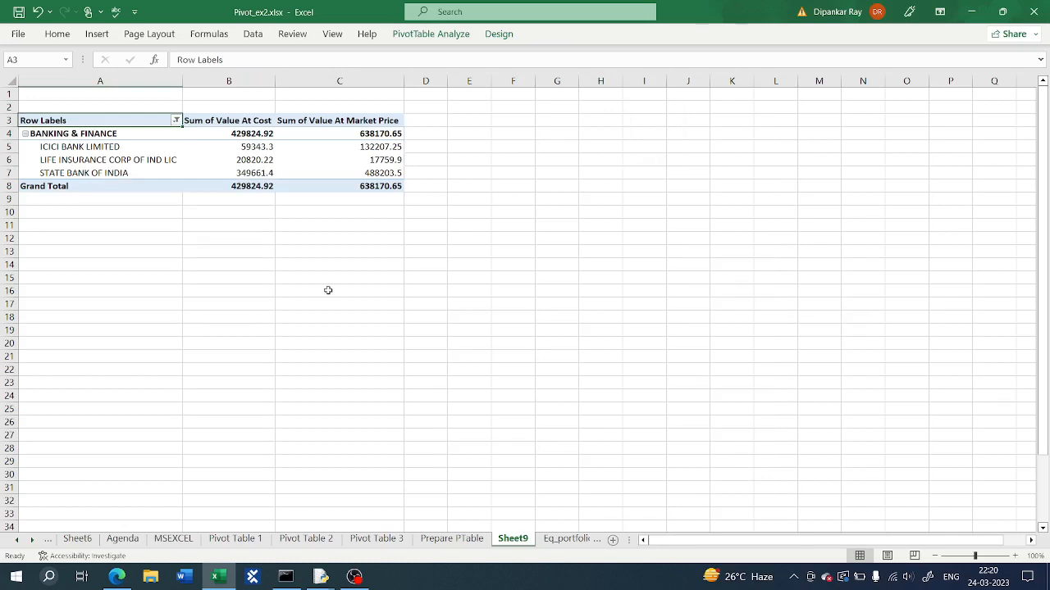
Step: Show all sectors again by selecting all items in the pivot table's row filter
{"action": "left_click", "coordinate": [176, 120]}
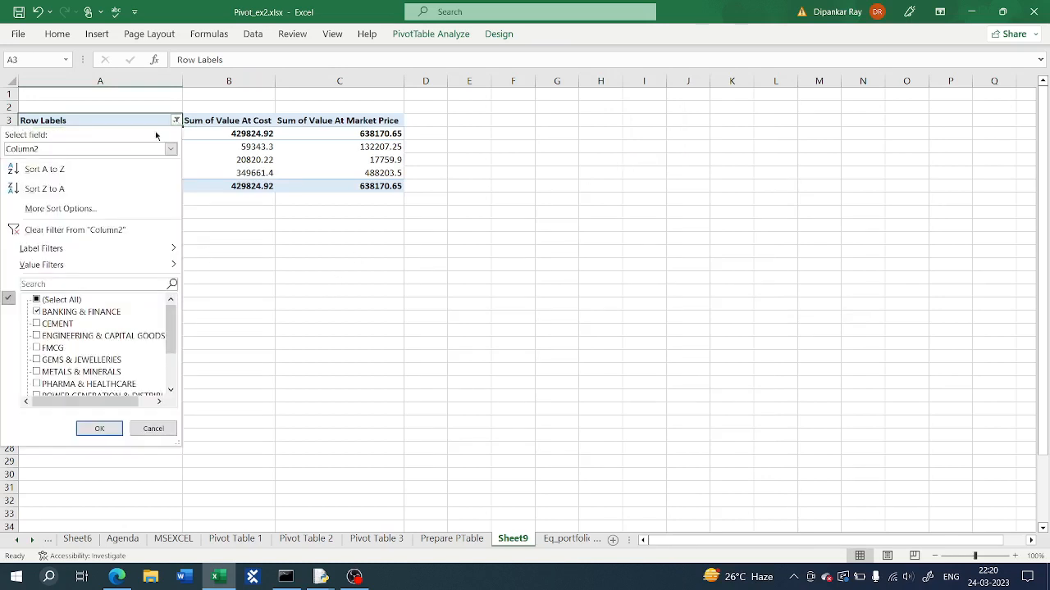
{"action": "left_click", "coordinate": [37, 300]}
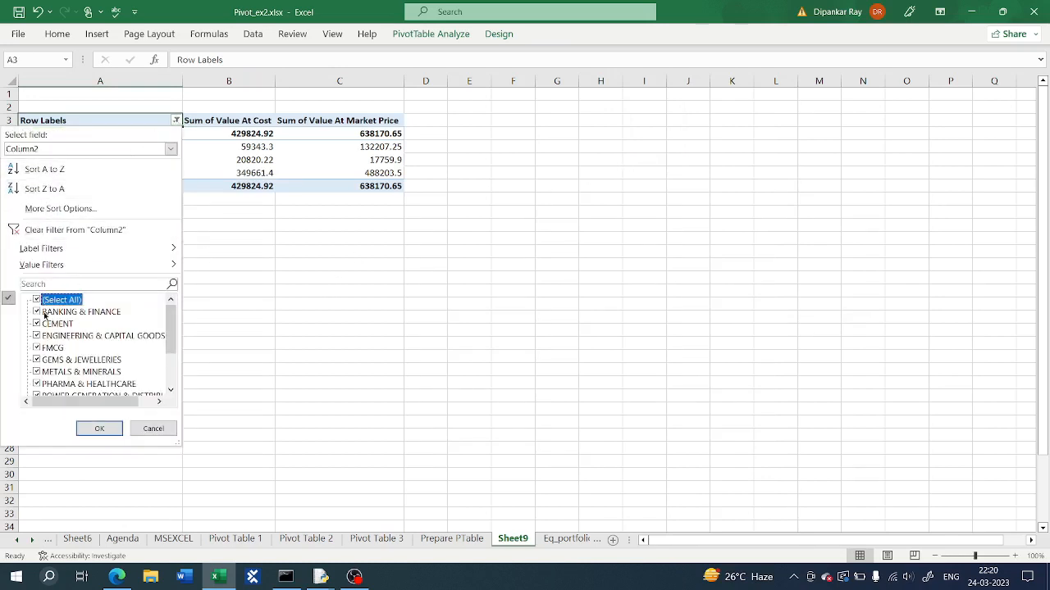
{"action": "left_click", "coordinate": [97, 428]}
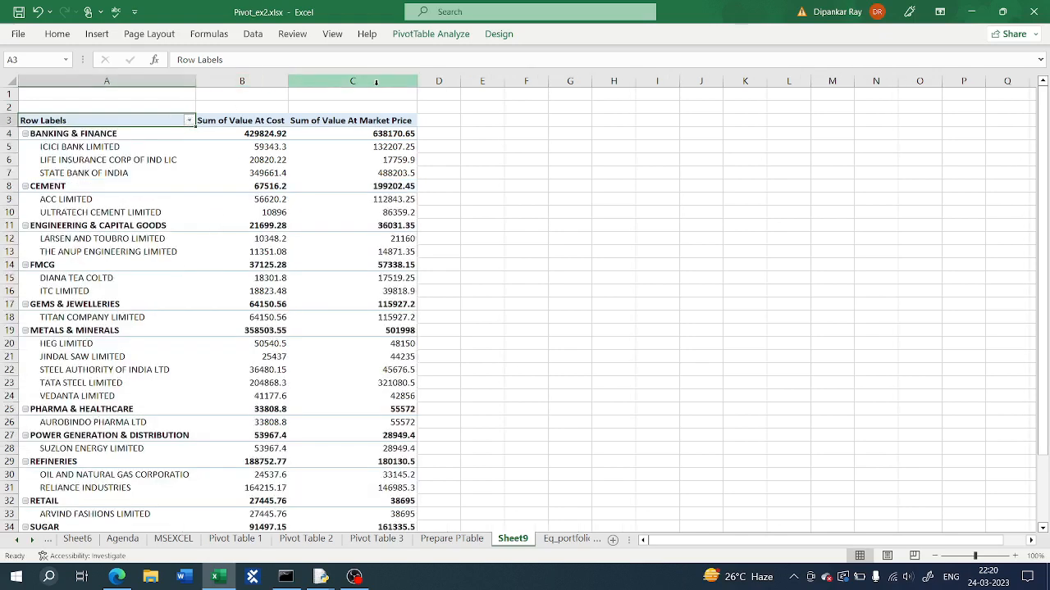
Step: Replace the Value At Cost and Value At Market Price value fields with Qty and Current Market Price
{"action": "right_click", "coordinate": [72, 123]}
{"action": "left_click", "coordinate": [105, 240]}
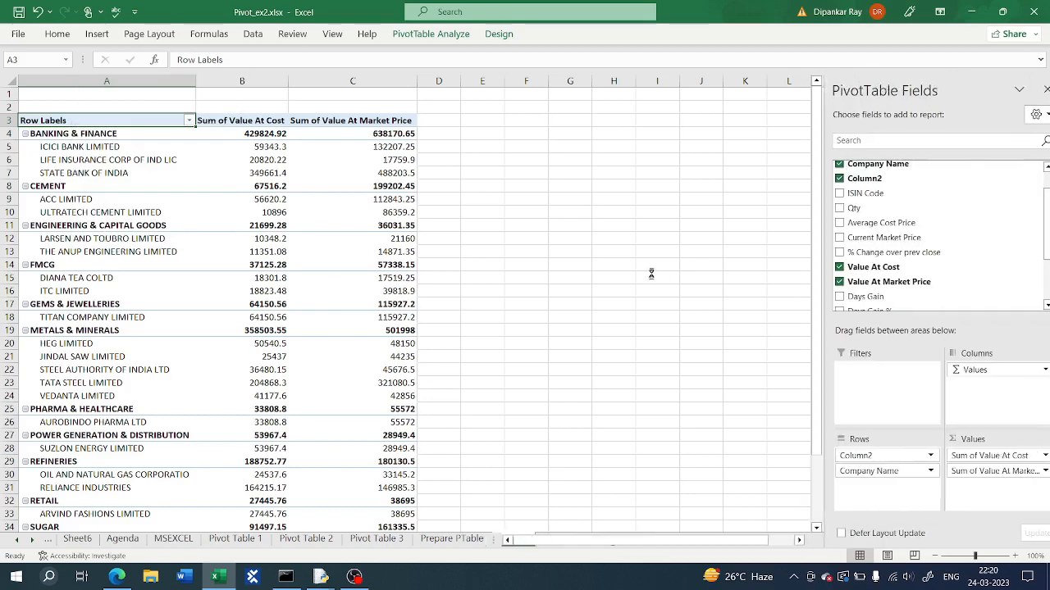
{"action": "left_click", "coordinate": [970, 456]}
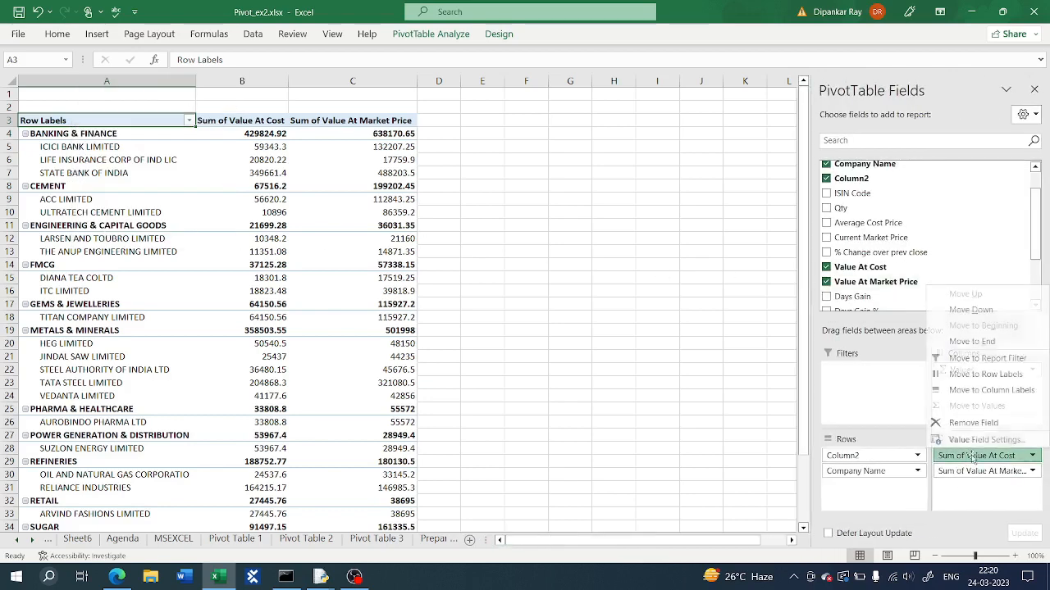
{"action": "left_click", "coordinate": [980, 426]}
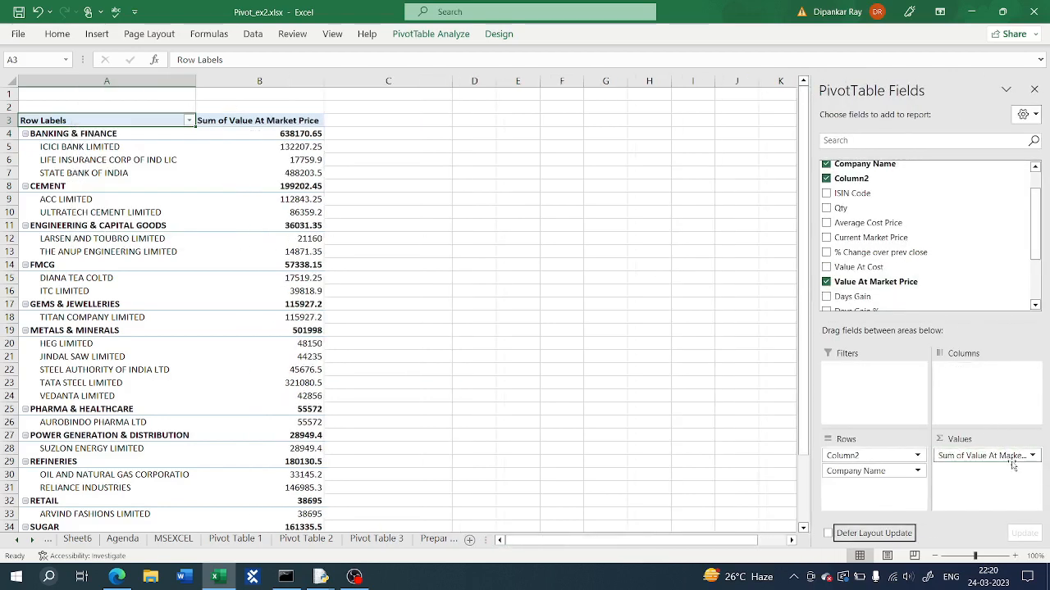
{"action": "left_click", "coordinate": [1023, 456]}
{"action": "left_click", "coordinate": [989, 425]}
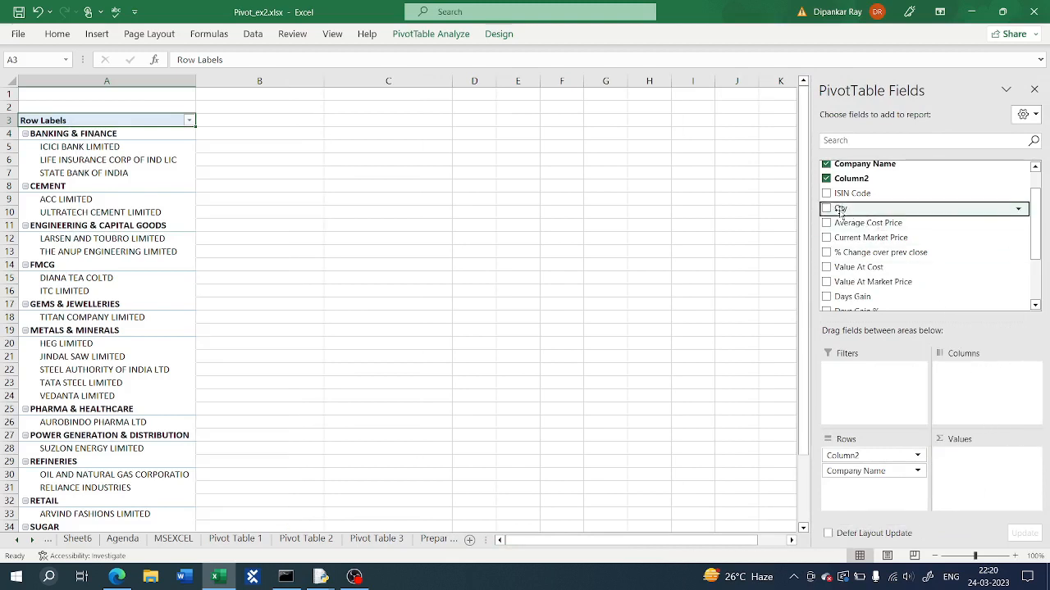
{"action": "left_click", "coordinate": [828, 210]}
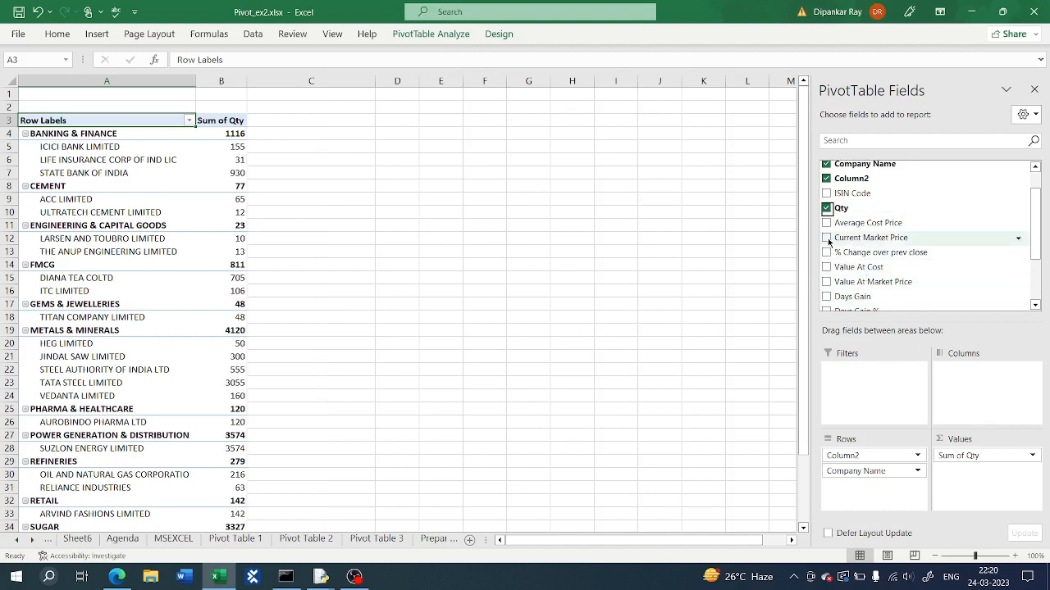
{"action": "left_click", "coordinate": [827, 237]}
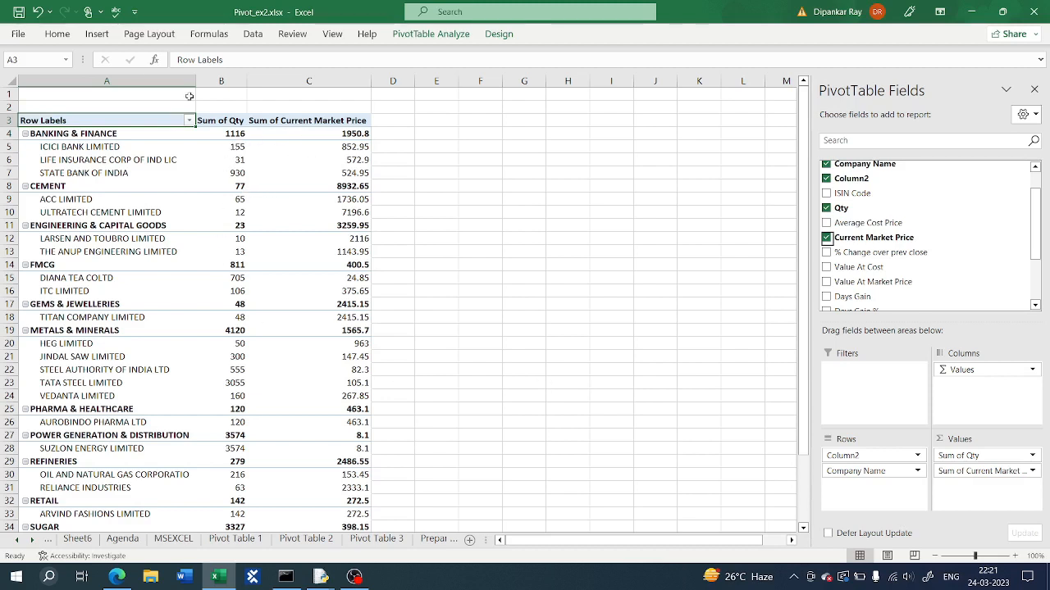
Step: Insert a line PivotChart from the pivot table and enlarge it
{"action": "left_click", "coordinate": [97, 34]}
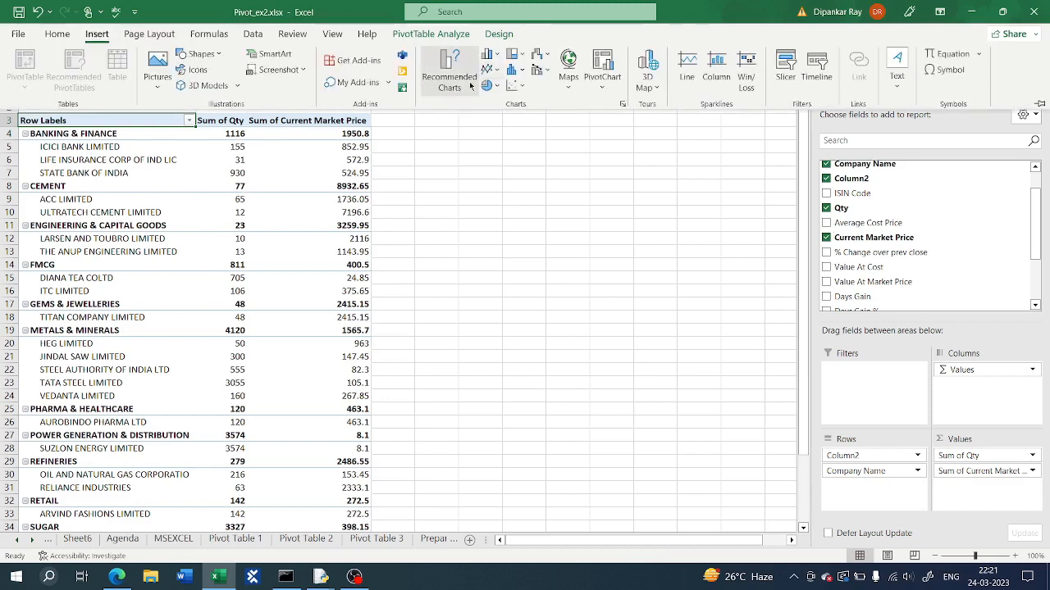
{"action": "left_click", "coordinate": [469, 81]}
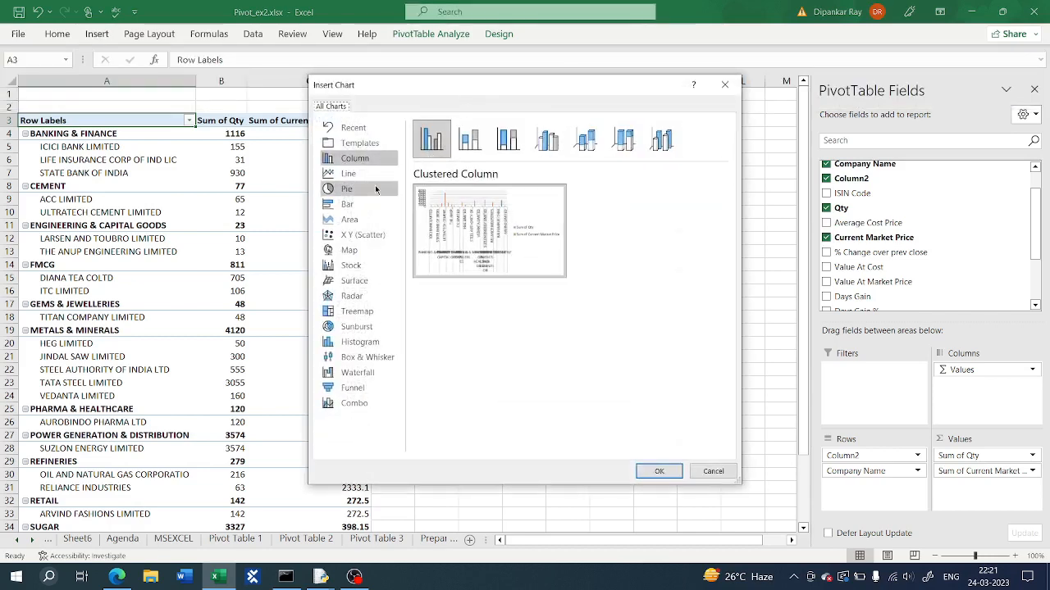
{"action": "left_click", "coordinate": [351, 174]}
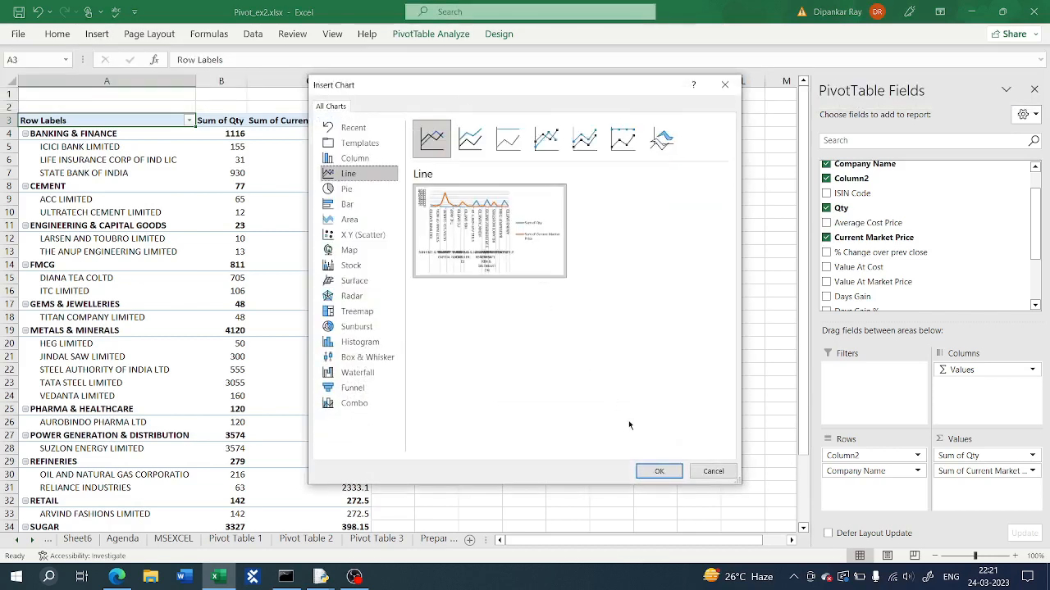
{"action": "left_click", "coordinate": [649, 470]}
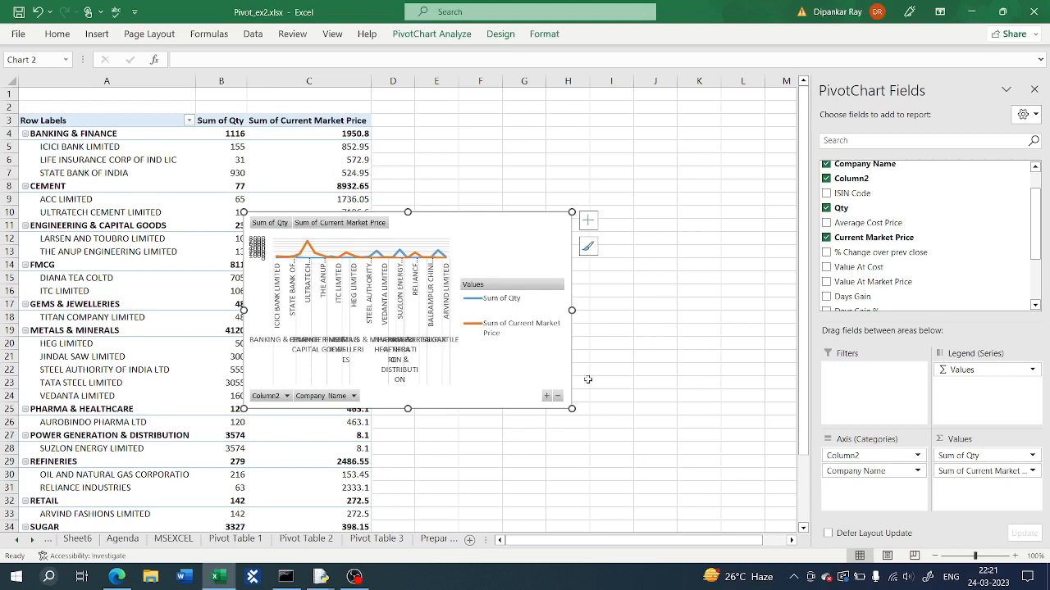
{"action": "left_click_drag", "start_coordinate": [572, 409], "coordinate": [710, 484]}
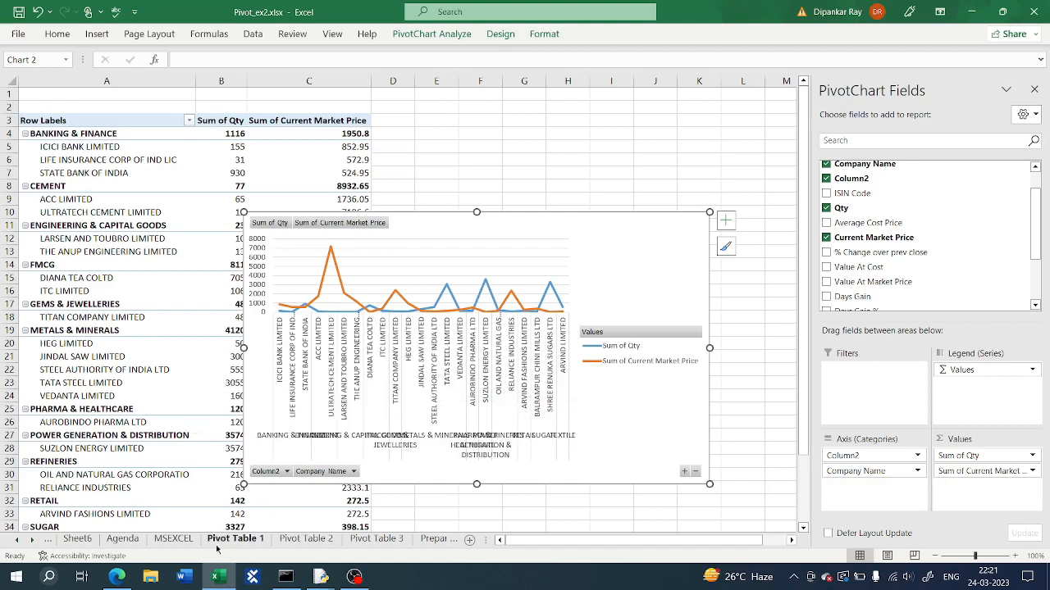
Step: Scroll through the sheet tabs and switch to the Summary worksheet
{"action": "left_click", "coordinate": [31, 540]}
{"action": "left_click", "coordinate": [31, 540]}
{"action": "left_click", "coordinate": [31, 539]}
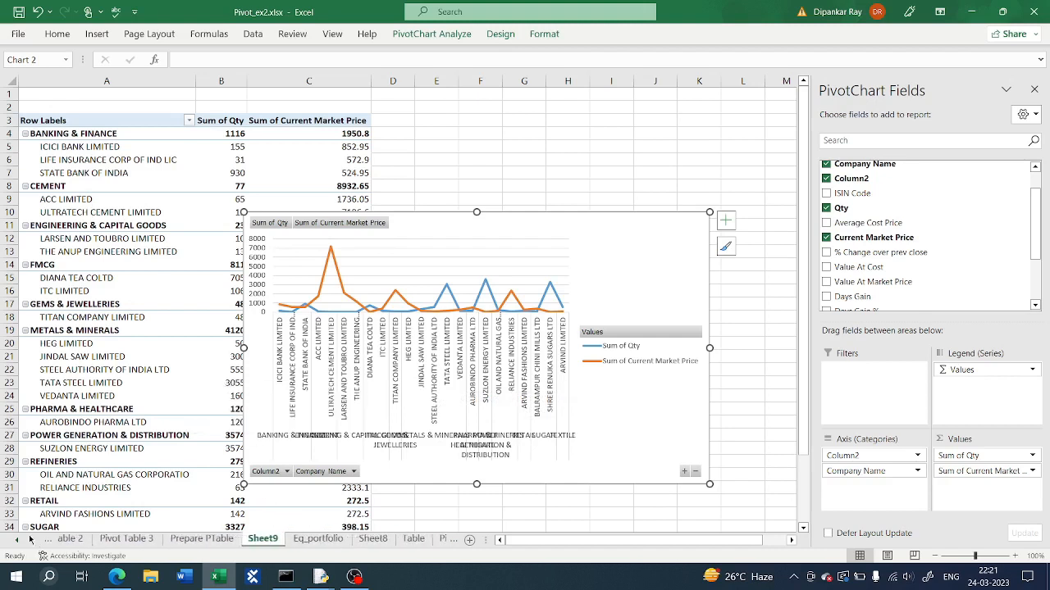
{"action": "left_click", "coordinate": [31, 539]}
{"action": "left_click", "coordinate": [31, 539]}
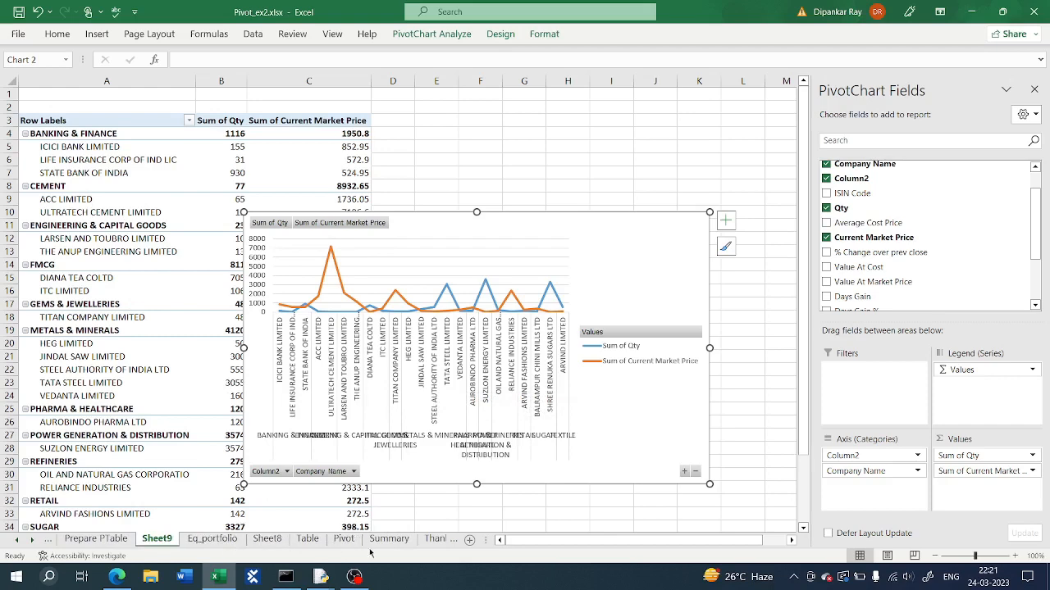
{"action": "left_click", "coordinate": [399, 541]}
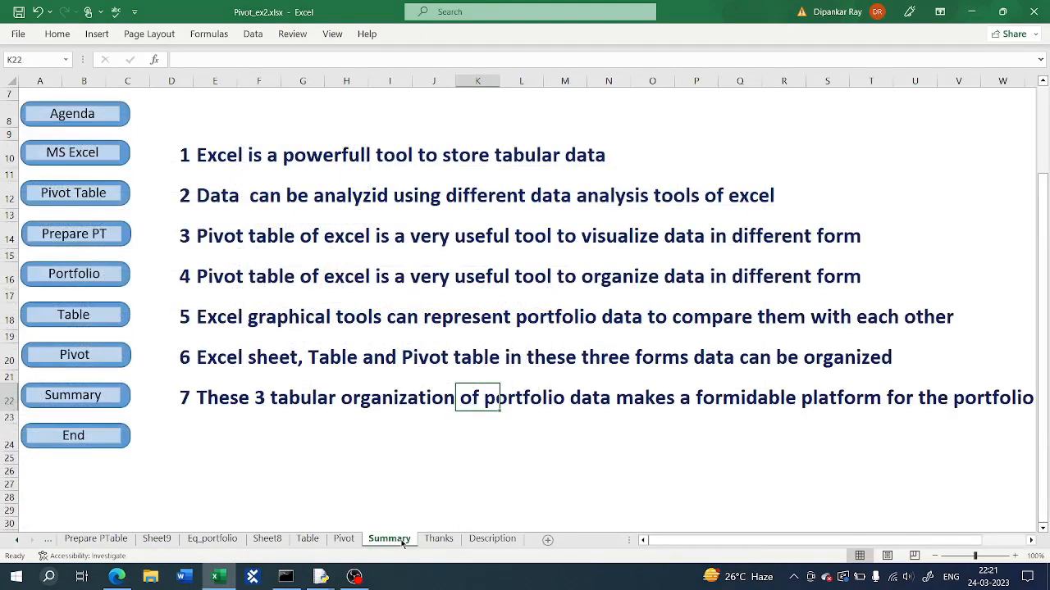